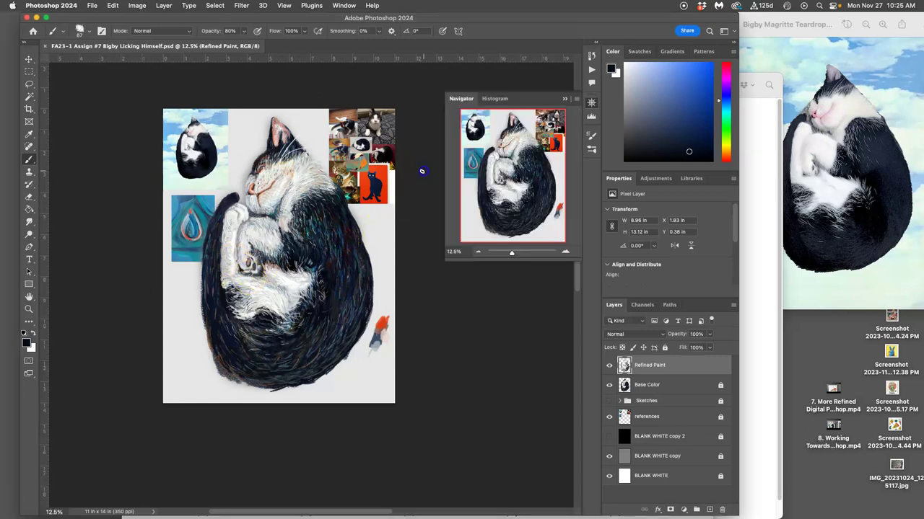
# Sample a dark tone from the cat's black fur and paint fur strokes over the right side of its body
pyautogui.press('super+plus')
pyautogui.press('super+equal')
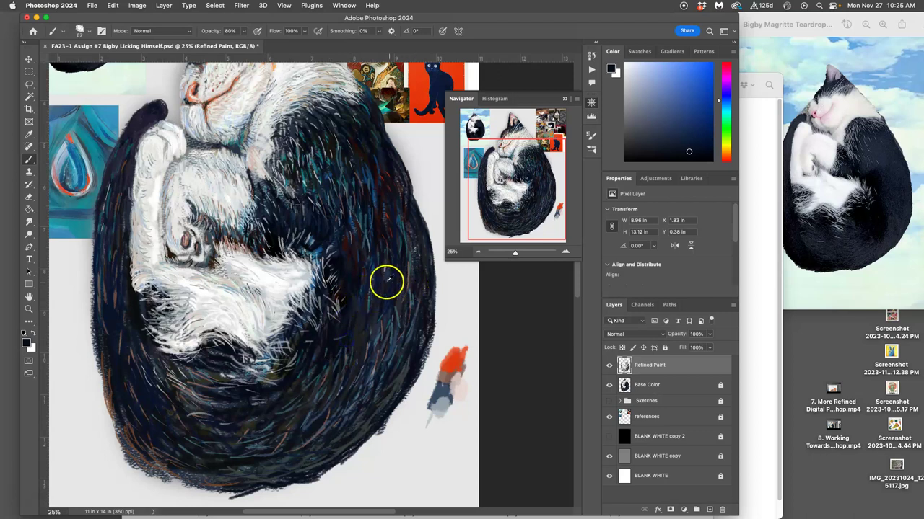
pyautogui.keyDown('alt'); pyautogui.click(373, 277); pyautogui.keyUp('alt')
pyautogui.moveTo(374, 330); pyautogui.dragTo(386, 168)
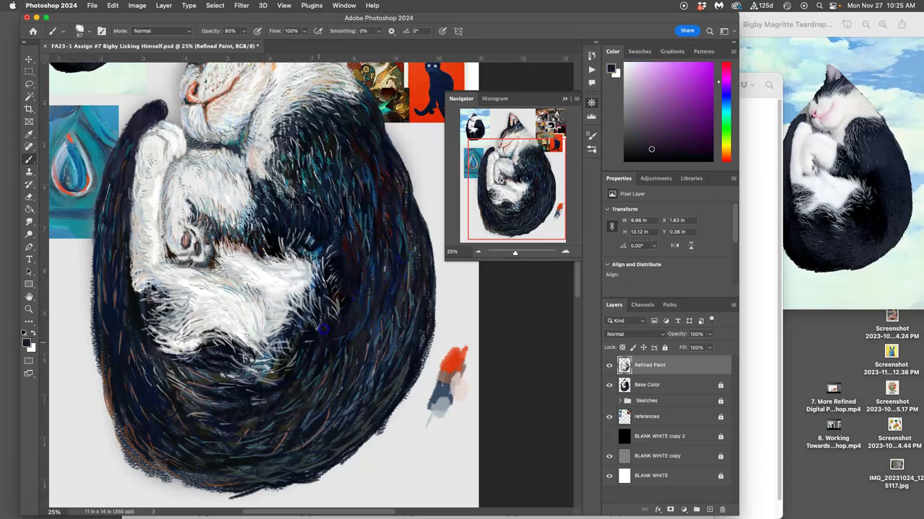
pyautogui.moveTo(383, 339); pyautogui.dragTo(381, 374)
pyautogui.moveTo(420, 316)
pyautogui.mouseDown()
pyautogui.moveTo(334, 388)
pyautogui.moveTo(236, 369)
pyautogui.moveTo(247, 382)
pyautogui.moveTo(289, 371)
pyautogui.mouseUp()
# Paint dark blue fur strokes through the black fur beside and below the white belly
pyautogui.press('super+plus')
pyautogui.press('super+plus')
pyautogui.press('super+plus')
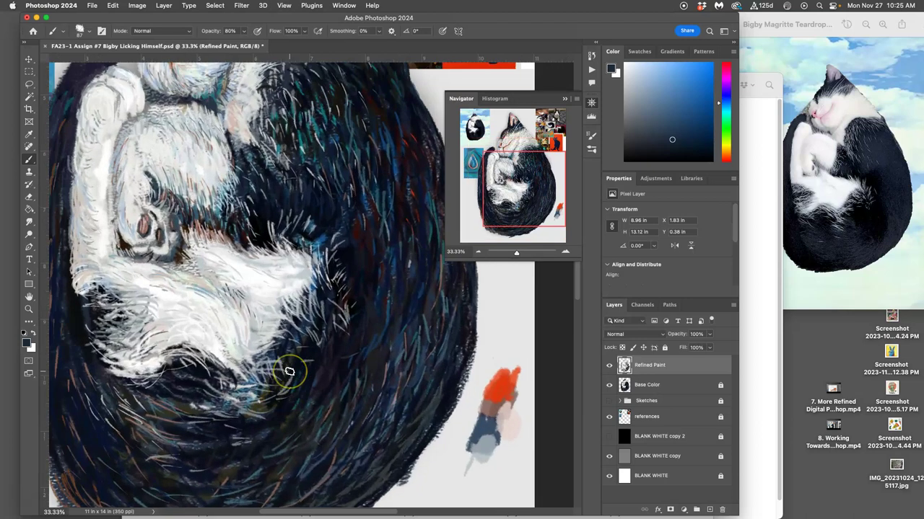
pyautogui.moveTo(372, 373)
pyautogui.mouseDown()
pyautogui.moveTo(338, 315)
pyautogui.moveTo(344, 289)
pyautogui.moveTo(344, 345)
pyautogui.moveTo(281, 301)
pyautogui.moveTo(291, 330)
pyautogui.moveTo(367, 371)
pyautogui.moveTo(435, 390)
pyautogui.moveTo(439, 347)
pyautogui.moveTo(447, 338)
pyautogui.moveTo(465, 353)
pyautogui.moveTo(457, 330)
pyautogui.moveTo(506, 296)
pyautogui.moveTo(465, 386)
pyautogui.mouseUp()
pyautogui.moveTo(390, 413)
pyautogui.mouseDown()
pyautogui.moveTo(345, 435)
pyautogui.moveTo(329, 429)
pyautogui.moveTo(338, 392)
pyautogui.mouseUp()
pyautogui.moveTo(285, 360)
pyautogui.mouseDown()
pyautogui.moveTo(264, 347)
pyautogui.moveTo(270, 361)
pyautogui.mouseUp()
pyautogui.moveTo(254, 397); pyautogui.dragTo(244, 374)
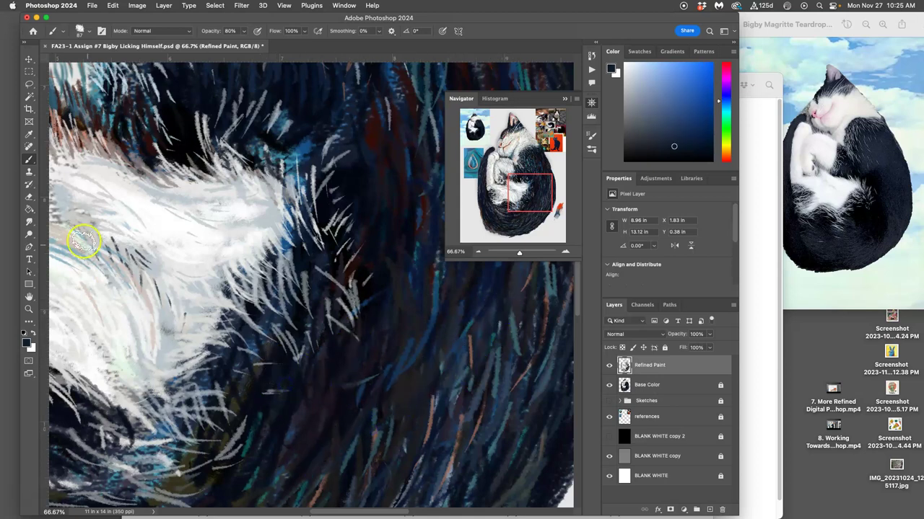
# Smudge the paint strokes at 50% strength in the dark fur bordering the white belly
pyautogui.click(29, 221)
pyautogui.moveTo(435, 290); pyautogui.dragTo(440, 325)
pyautogui.moveTo(353, 301); pyautogui.dragTo(343, 329)
pyautogui.moveTo(283, 385); pyautogui.dragTo(252, 459)
pyautogui.moveTo(238, 394); pyautogui.dragTo(177, 463)
pyautogui.moveTo(223, 415); pyautogui.dragTo(226, 452)
pyautogui.moveTo(408, 422)
pyautogui.mouseDown()
pyautogui.moveTo(383, 313)
pyautogui.moveTo(402, 276)
pyautogui.mouseUp()
pyautogui.moveTo(209, 412); pyautogui.dragTo(438, 179)
# Smudge the coloured hair strokes in the dark fur along the lower-left curve of the body
pyautogui.moveTo(243, 330); pyautogui.dragTo(188, 333)
pyautogui.moveTo(243, 310); pyautogui.dragTo(216, 318)
pyautogui.moveTo(247, 300)
pyautogui.mouseDown()
pyautogui.moveTo(204, 276)
pyautogui.moveTo(150, 284)
pyautogui.mouseUp()
pyautogui.moveTo(246, 242)
pyautogui.mouseDown()
pyautogui.moveTo(200, 185)
pyautogui.moveTo(291, 148)
pyautogui.moveTo(284, 120)
pyautogui.moveTo(308, 278)
pyautogui.moveTo(391, 275)
pyautogui.mouseUp()
pyautogui.moveTo(238, 288); pyautogui.dragTo(406, 322)
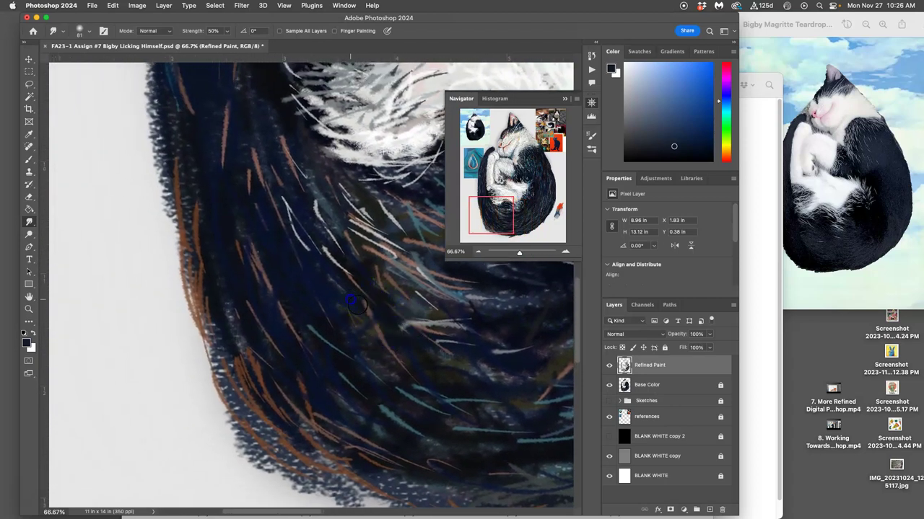
pyautogui.moveTo(312, 289)
pyautogui.mouseDown()
pyautogui.moveTo(325, 274)
pyautogui.moveTo(313, 344)
pyautogui.moveTo(346, 441)
pyautogui.moveTo(376, 463)
pyautogui.mouseUp()
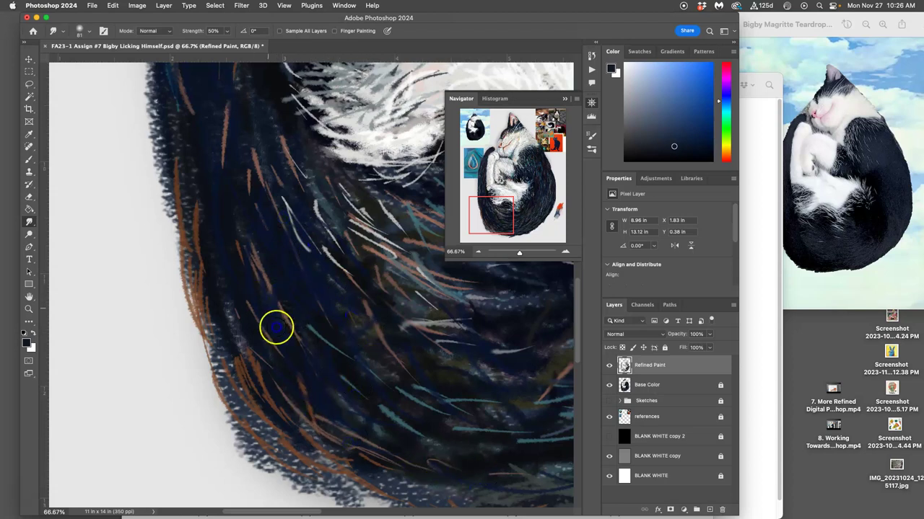
pyautogui.moveTo(279, 333)
pyautogui.mouseDown()
pyautogui.moveTo(325, 368)
pyautogui.moveTo(307, 391)
pyautogui.moveTo(374, 362)
pyautogui.moveTo(288, 193)
pyautogui.moveTo(385, 335)
pyautogui.moveTo(273, 368)
pyautogui.mouseUp()
# Sample a dark brown beneath the paw and brush fur strokes down the left outer curve of the body
pyautogui.press('super+minus')
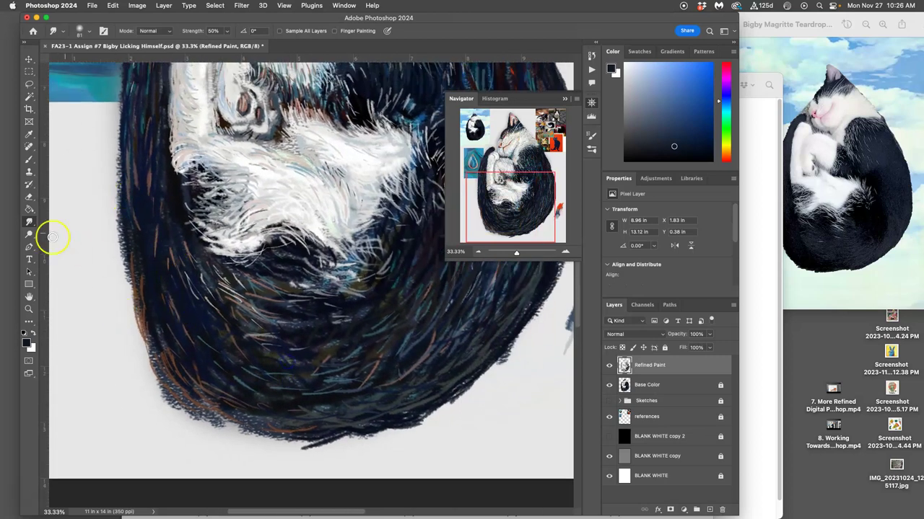
pyautogui.click(29, 158)
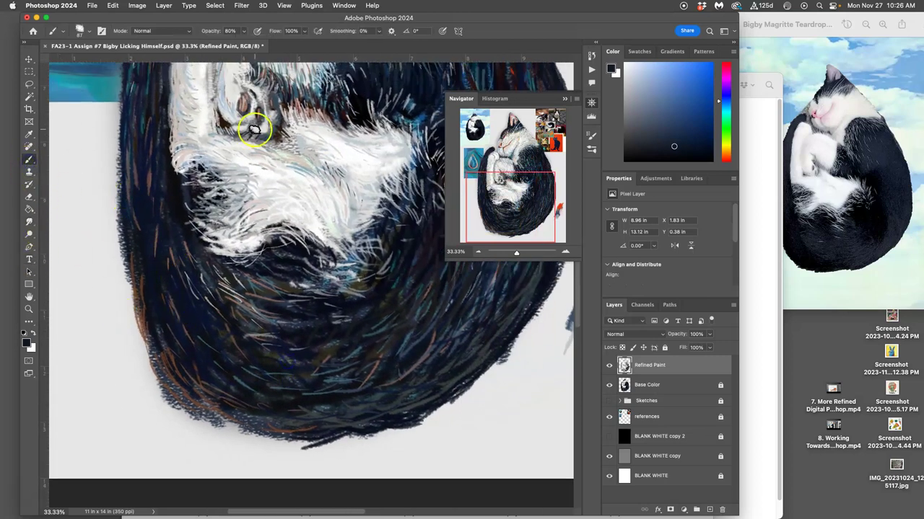
pyautogui.keyDown('alt'); pyautogui.click(225, 120); pyautogui.keyUp('alt')
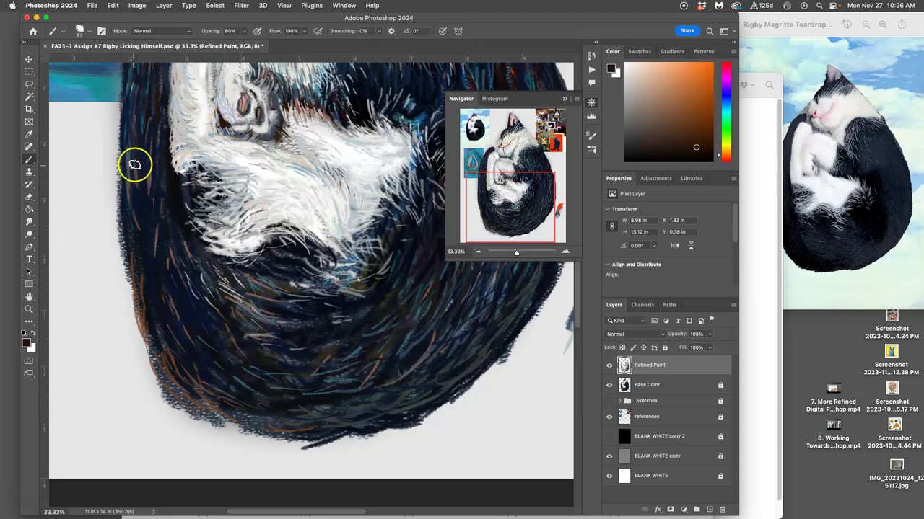
pyautogui.moveTo(136, 163)
pyautogui.mouseDown()
pyautogui.moveTo(137, 216)
pyautogui.moveTo(148, 220)
pyautogui.mouseUp()
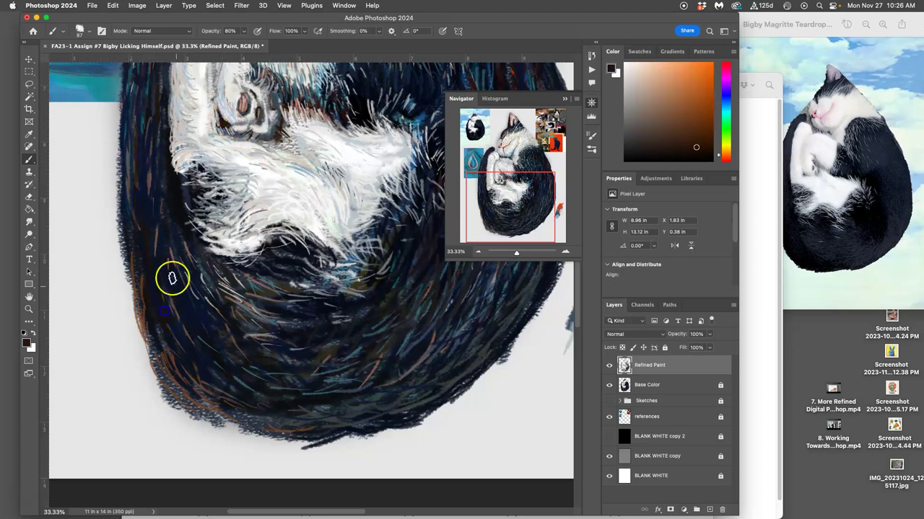
pyautogui.moveTo(181, 303)
pyautogui.mouseDown()
pyautogui.moveTo(194, 371)
pyautogui.moveTo(209, 356)
pyautogui.moveTo(284, 409)
pyautogui.mouseUp()
# Sample a dark tone above the belly and paint more strokes along the left curve, around the paw and toward the belly's upper edge
pyautogui.keyDown('alt'); pyautogui.click(417, 107); pyautogui.keyUp('alt')
pyautogui.moveTo(252, 279)
pyautogui.mouseDown()
pyautogui.moveTo(167, 275)
pyautogui.moveTo(173, 321)
pyautogui.mouseUp()
pyautogui.moveTo(162, 269); pyautogui.dragTo(153, 244)
pyautogui.moveTo(137, 175); pyautogui.dragTo(131, 117)
pyautogui.moveTo(235, 120); pyautogui.dragTo(250, 110)
pyautogui.moveTo(319, 90)
pyautogui.mouseDown()
pyautogui.moveTo(371, 87)
pyautogui.moveTo(368, 126)
pyautogui.mouseUp()
# Sample a white from the belly and paint highlight strokes on the upright white leg and its bent paw
pyautogui.keyDown('alt'); pyautogui.click(372, 137); pyautogui.keyUp('alt')
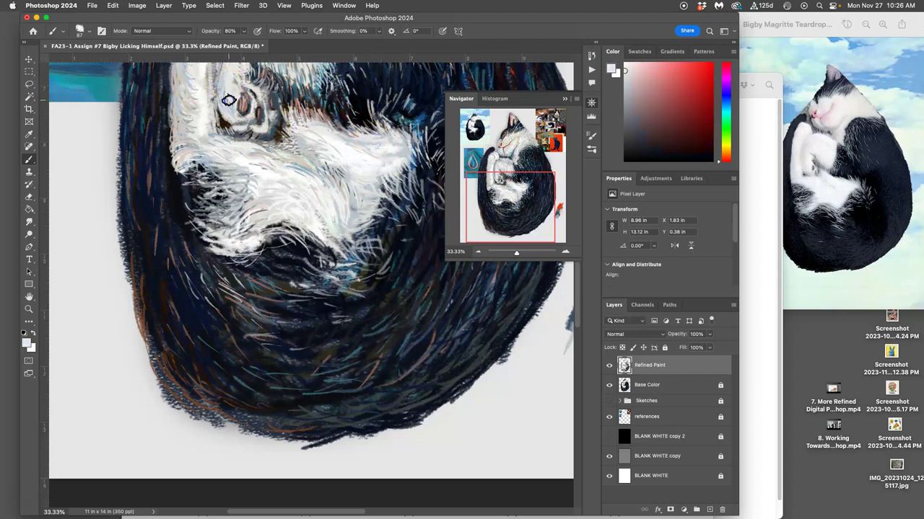
pyautogui.moveTo(344, 212); pyautogui.dragTo(375, 303)
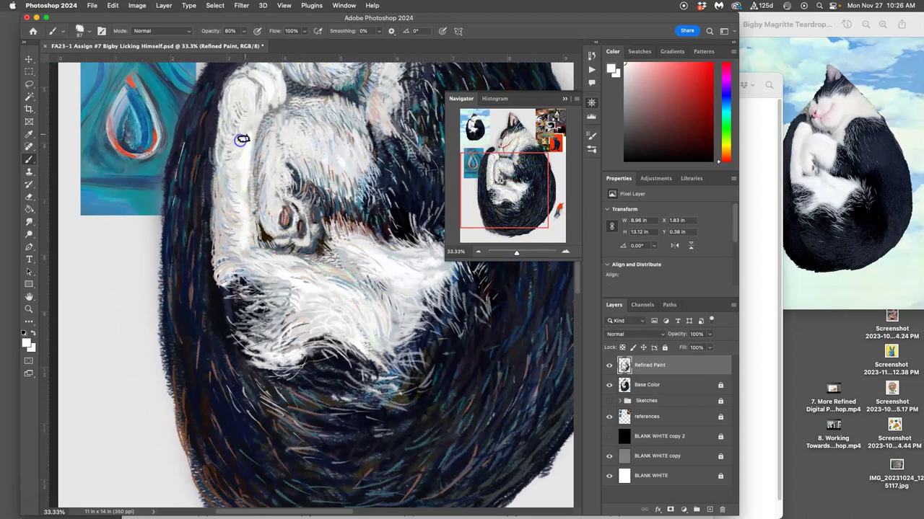
pyautogui.moveTo(241, 125); pyautogui.dragTo(239, 109)
pyautogui.moveTo(241, 134); pyautogui.dragTo(239, 142)
pyautogui.moveTo(269, 95); pyautogui.dragTo(264, 105)
pyautogui.moveTo(243, 137)
pyautogui.mouseDown()
pyautogui.moveTo(240, 148)
pyautogui.moveTo(276, 89)
pyautogui.mouseUp()
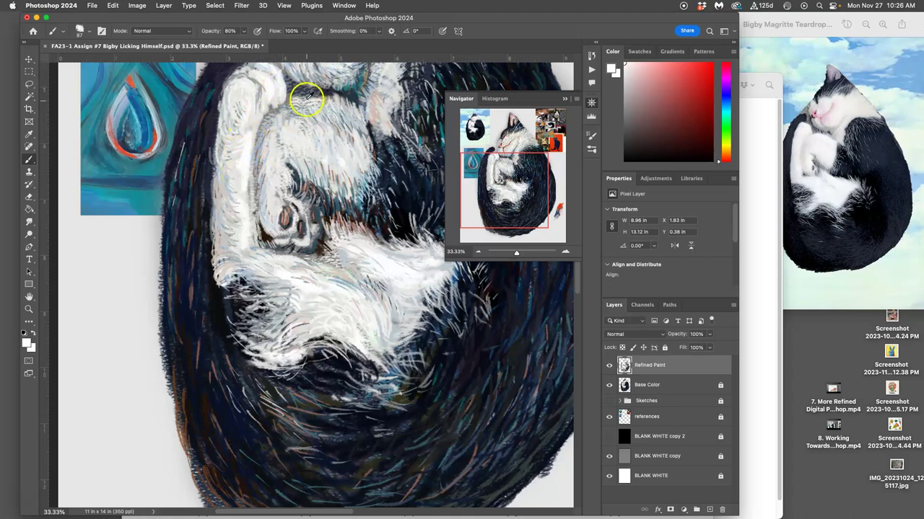
# Sample a grey and an off-white near the bent paw and touch up the white fur on the legs and belly
pyautogui.keyDown('alt'); pyautogui.click(298, 92); pyautogui.keyUp('alt')
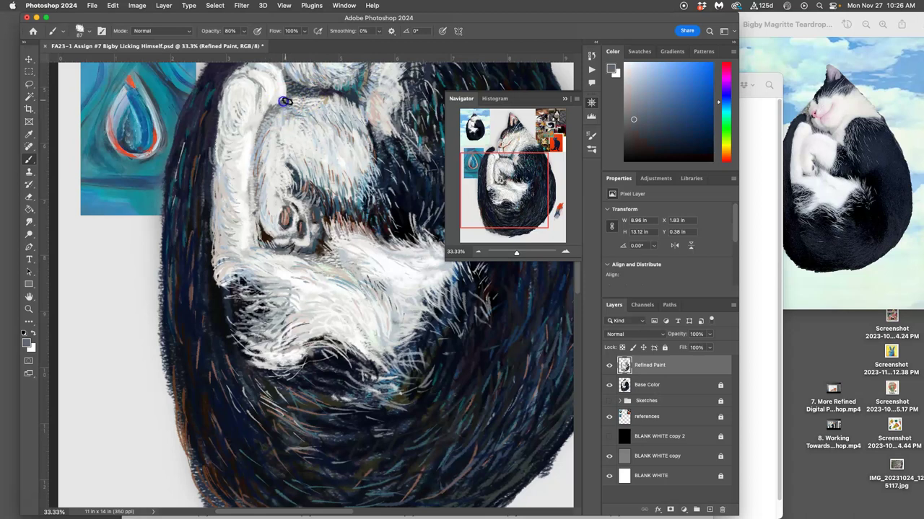
pyautogui.keyDown('alt'); pyautogui.click(279, 95); pyautogui.keyUp('alt')
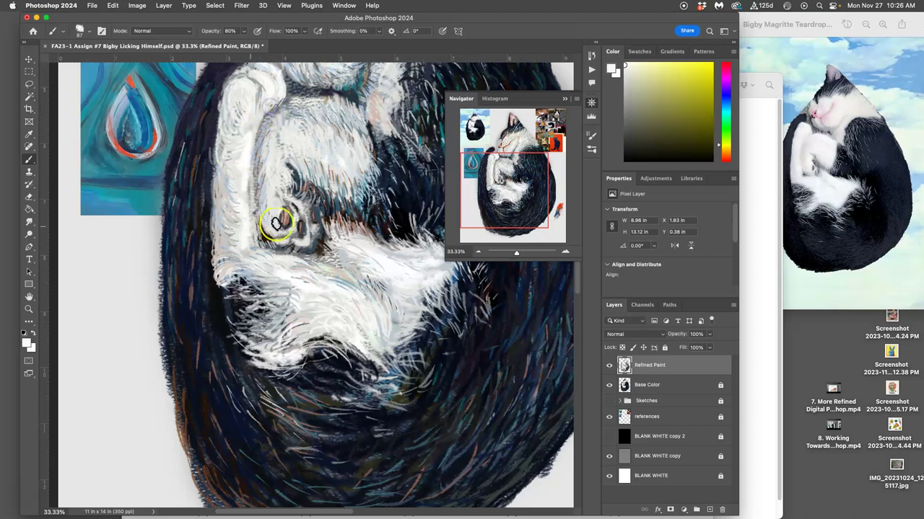
pyautogui.moveTo(314, 255); pyautogui.dragTo(304, 415)
pyautogui.moveTo(321, 204); pyautogui.dragTo(274, 173)
pyautogui.scroll(-8, 292, 187)
pyautogui.hscroll(5, 292, 187)
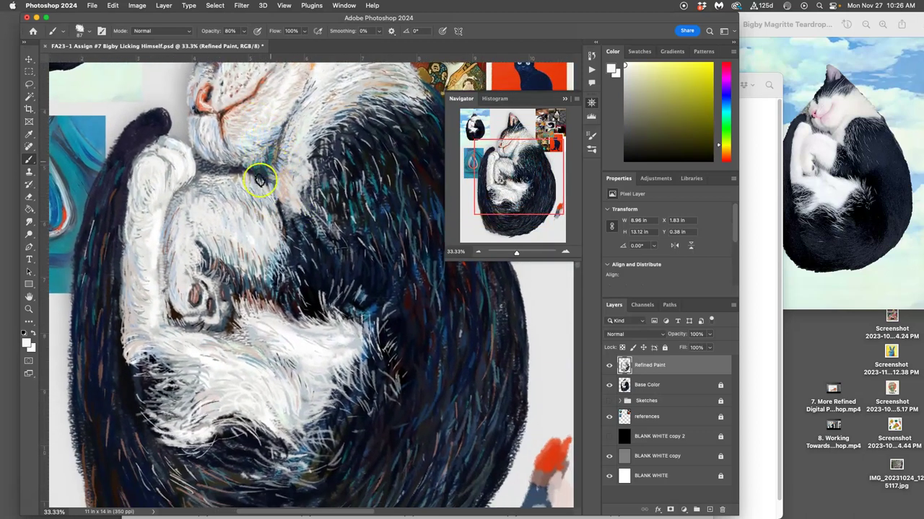
# Sample dark blue-grey tones under the chin and refine the edge where the white chest fur meets the black fur
pyautogui.keyDown('alt'); pyautogui.click(264, 164); pyautogui.keyUp('alt')
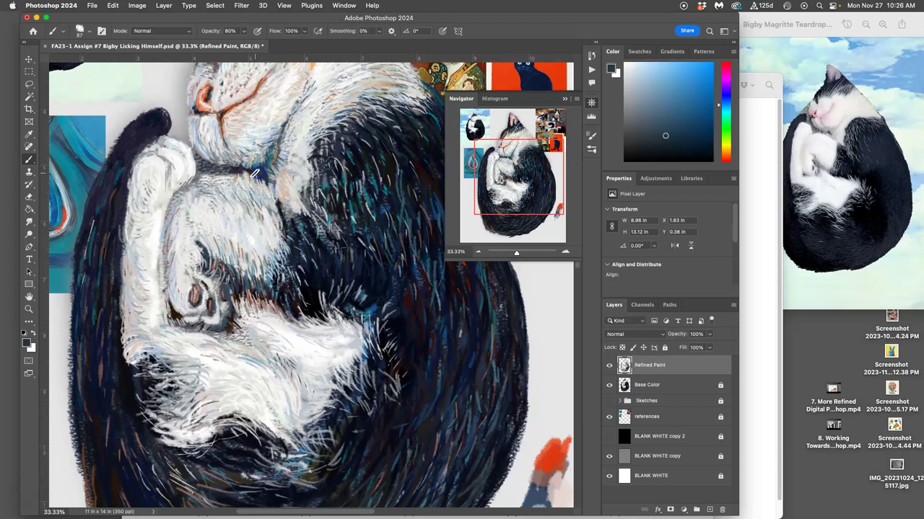
pyautogui.keyDown('alt'); pyautogui.click(299, 230); pyautogui.keyUp('alt')
pyautogui.keyDown('alt'); pyautogui.click(285, 218); pyautogui.keyUp('alt')
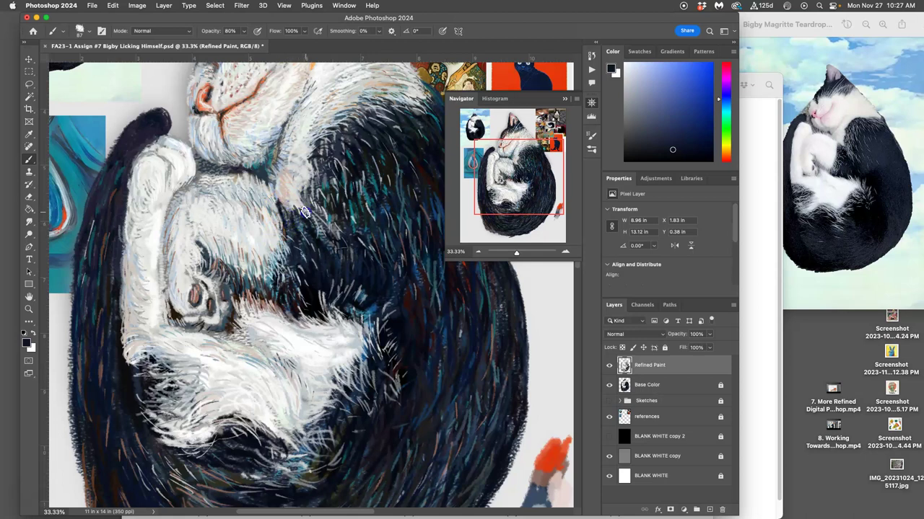
pyautogui.keyDown('alt'); pyautogui.click(298, 215); pyautogui.keyUp('alt')
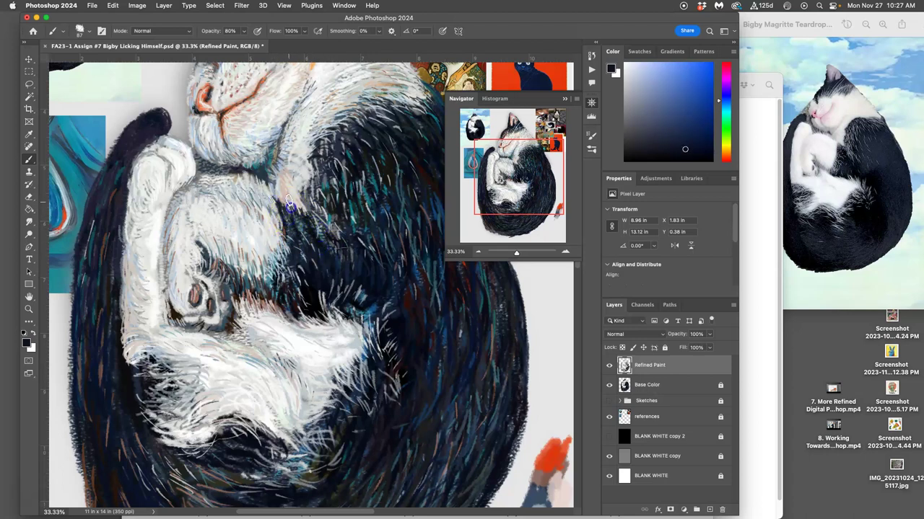
pyautogui.scroll(-5, 330, 262)
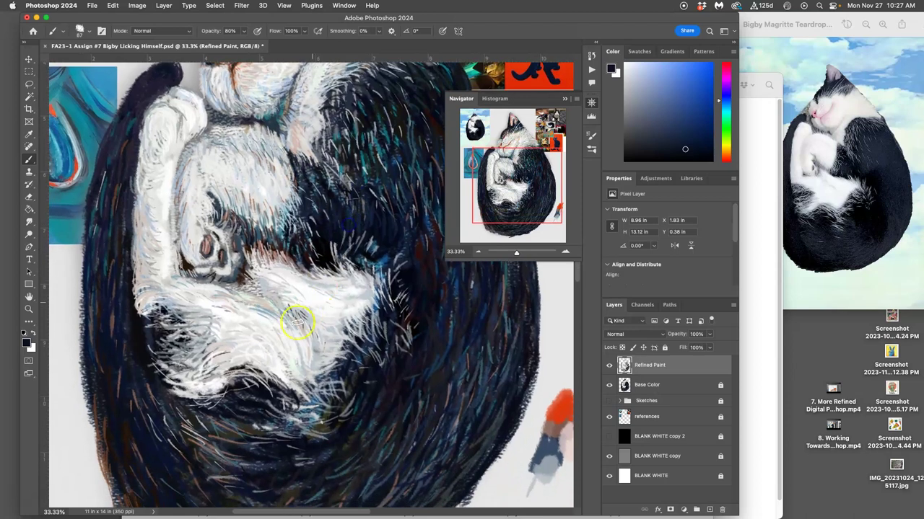
# Sample black and dark blue tones to touch up the left edge and the paw's shadows, and undo the last change
pyautogui.moveTo(128, 296); pyautogui.dragTo(134, 329)
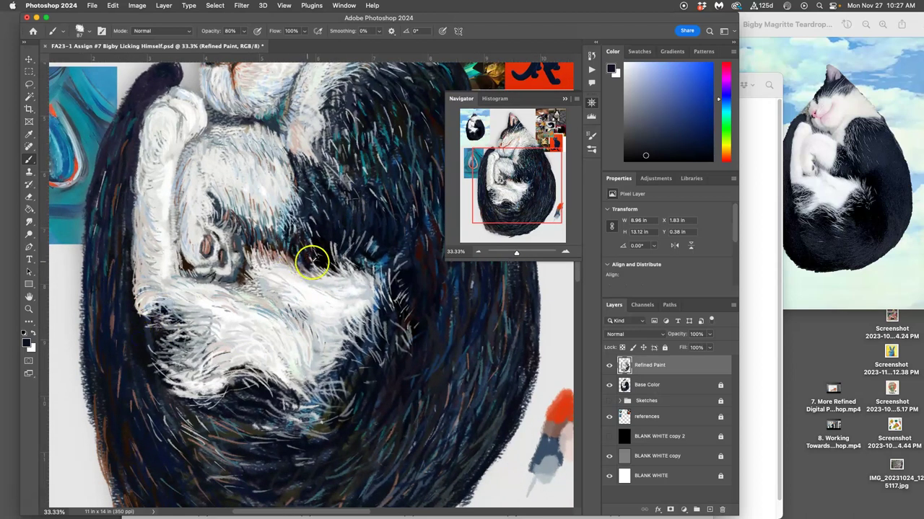
pyautogui.keyDown('alt'); pyautogui.click(316, 265); pyautogui.keyUp('alt')
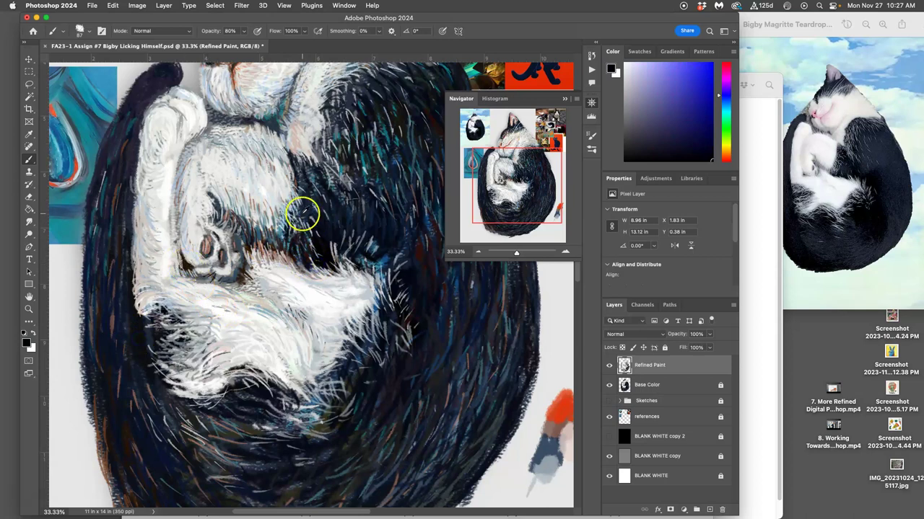
pyautogui.keyDown('alt'); pyautogui.click(303, 215); pyautogui.keyUp('alt')
pyautogui.moveTo(197, 268); pyautogui.dragTo(186, 267)
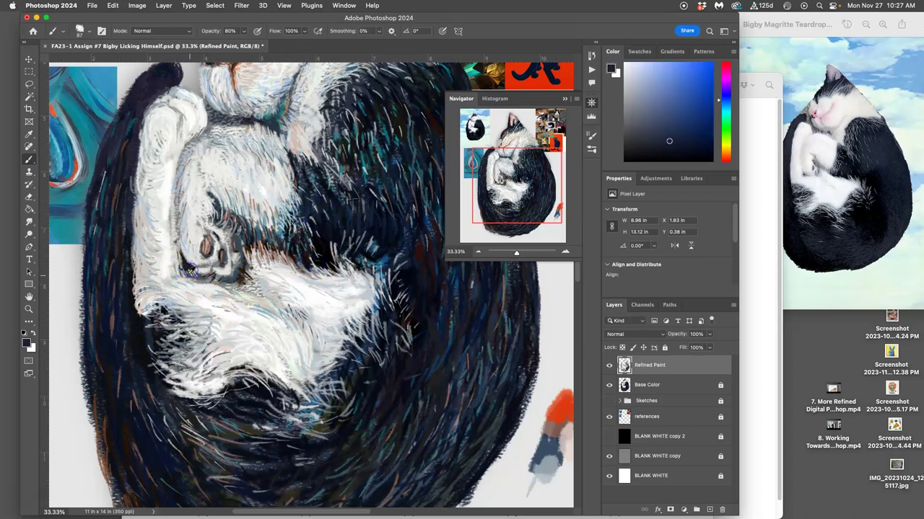
pyautogui.keyDown('alt'); pyautogui.click(185, 268); pyautogui.keyUp('alt')
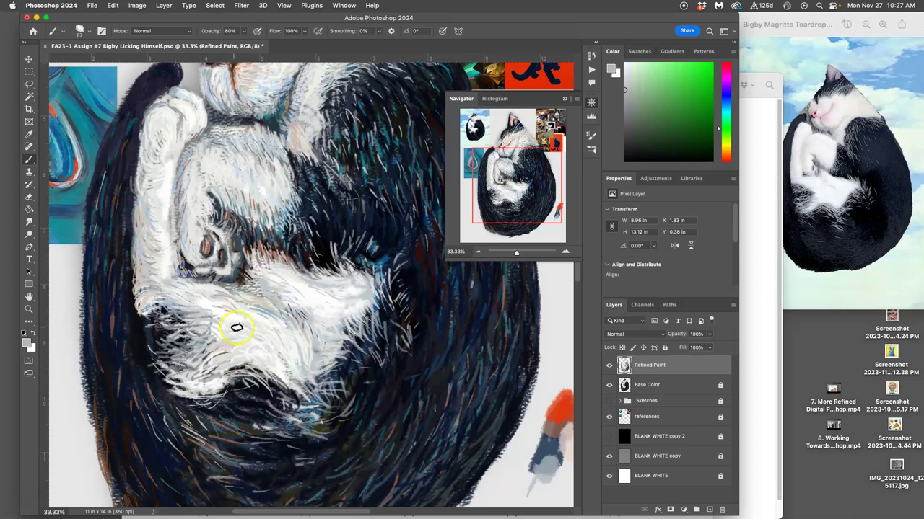
pyautogui.press('super+z')
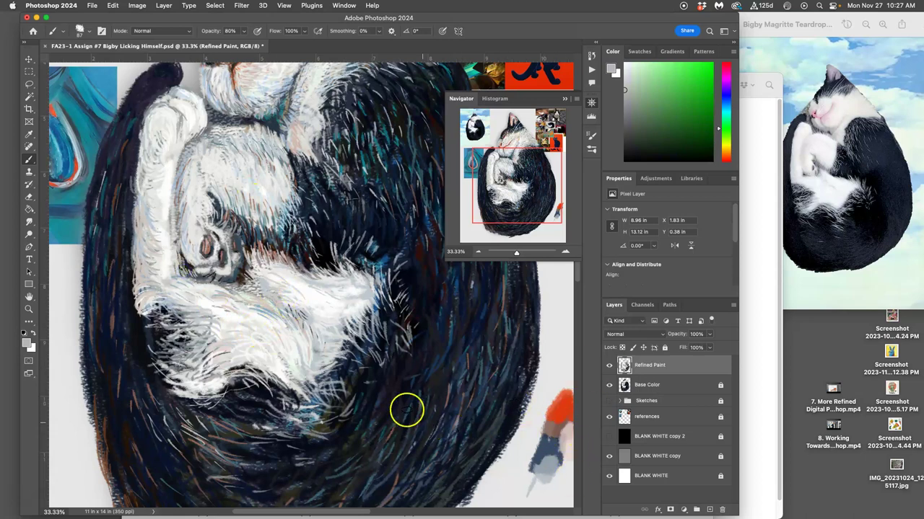
# Sample light blue-greys from the white belly for shading its fur, and check the brush's texture settings
pyautogui.click(304, 308)
pyautogui.keyDown('alt'); pyautogui.click(310, 334); pyautogui.keyUp('alt')
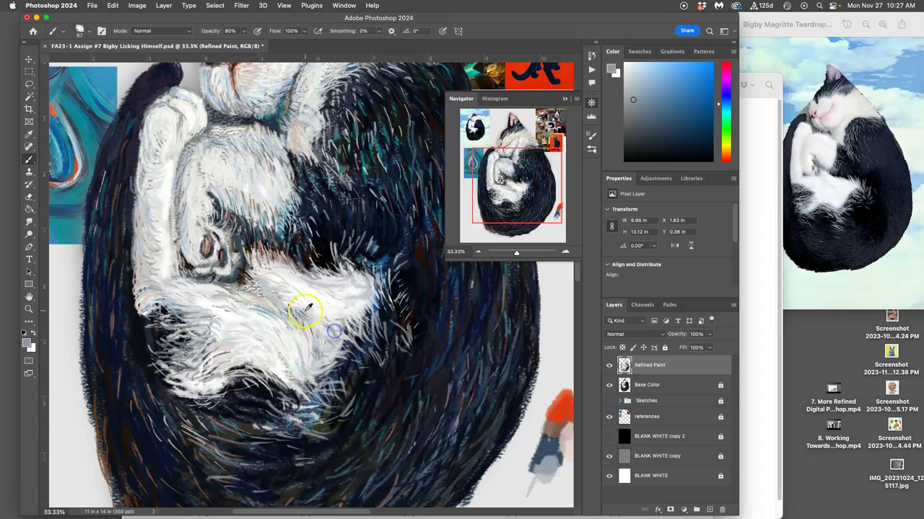
pyautogui.keyDown('alt'); pyautogui.click(305, 313); pyautogui.keyUp('alt')
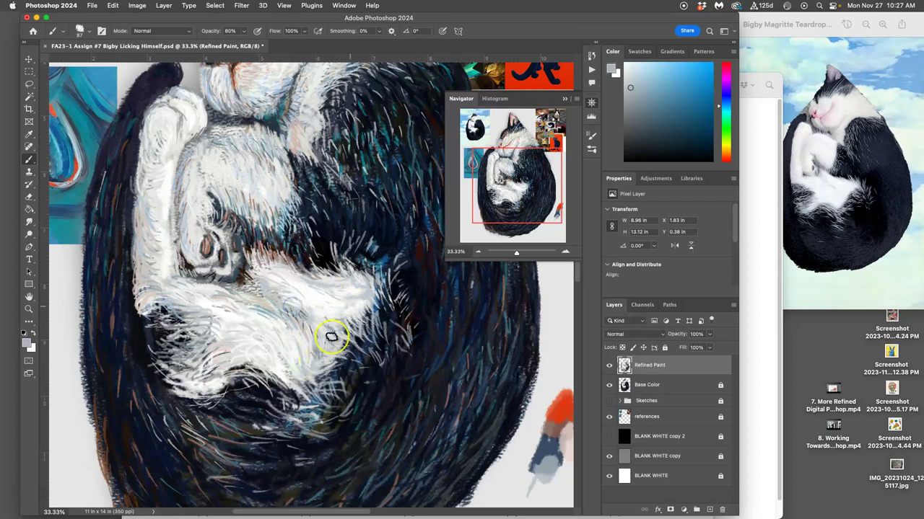
pyautogui.click(591, 134)
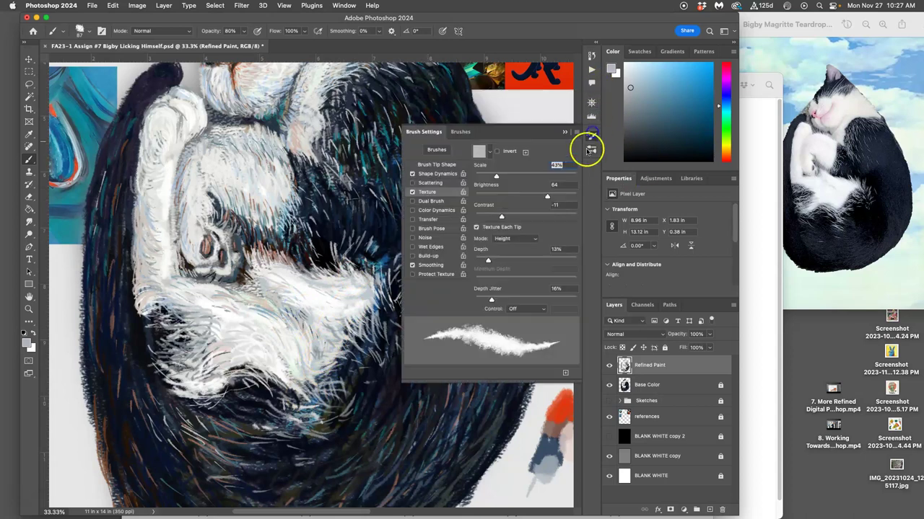
pyautogui.click(592, 103)
# Sample a near-black and a white to paint overlapping fur strokes along the belly's left edge
pyautogui.moveTo(199, 382); pyautogui.dragTo(223, 317)
pyautogui.keyDown('alt'); pyautogui.click(179, 309); pyautogui.keyUp('alt')
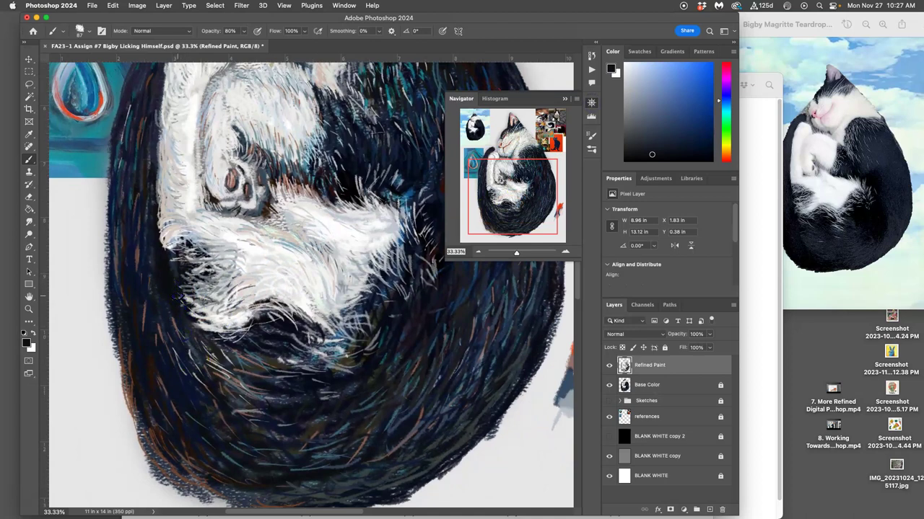
pyautogui.keyDown('alt'); pyautogui.click(238, 318); pyautogui.keyUp('alt')
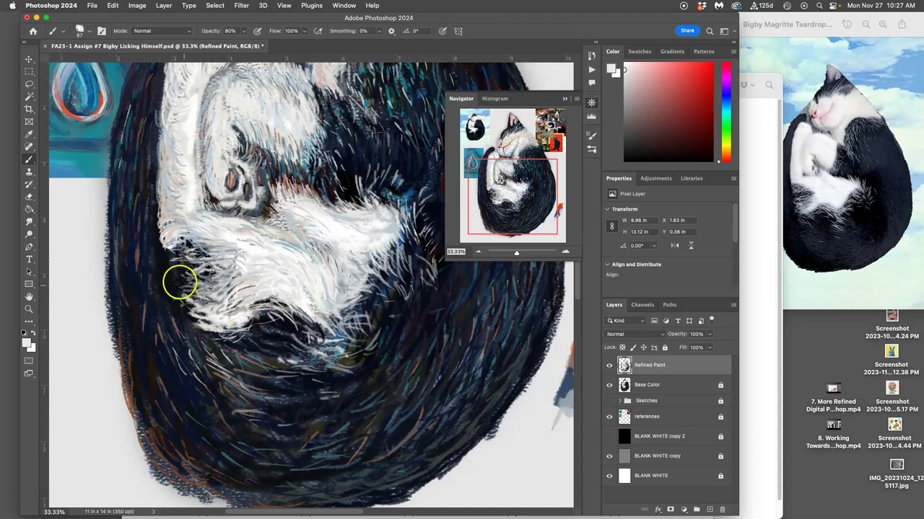
pyautogui.moveTo(177, 284)
pyautogui.mouseDown()
pyautogui.moveTo(179, 268)
pyautogui.moveTo(173, 272)
pyautogui.mouseUp()
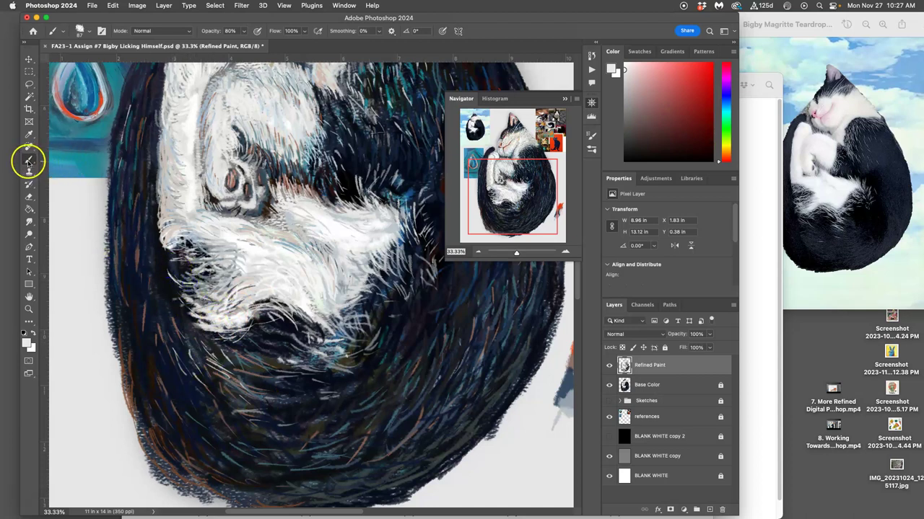
# Switch to the Mixer Brush, and temporarily hide the Base Color layer to check the Refined Paint strokes on their own
pyautogui.moveTo(29, 160); pyautogui.dragTo(64, 189)
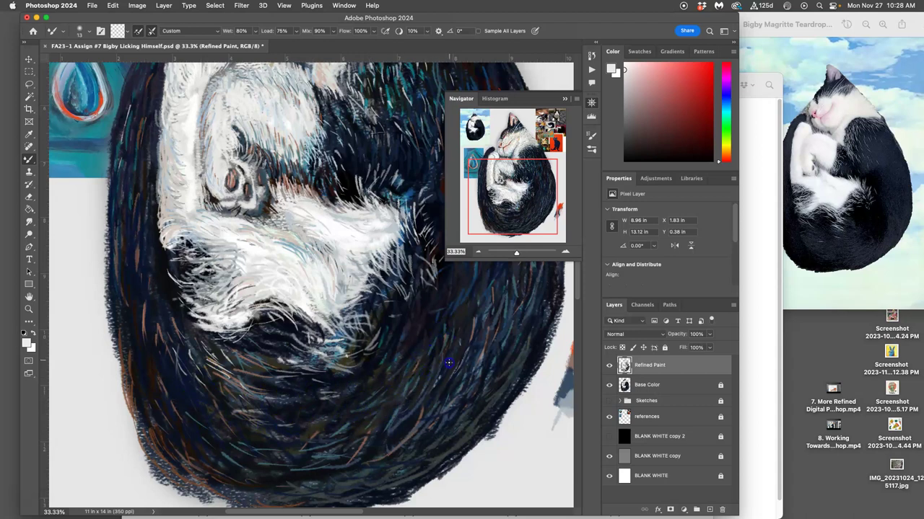
pyautogui.click(609, 384)
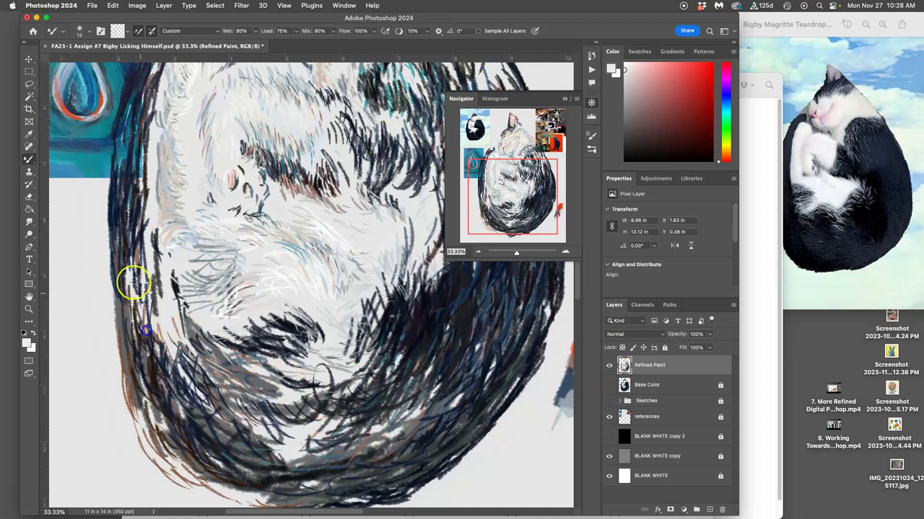
pyautogui.moveTo(151, 311)
pyautogui.mouseDown()
pyautogui.moveTo(140, 243)
pyautogui.moveTo(148, 242)
pyautogui.moveTo(128, 255)
pyautogui.moveTo(131, 296)
pyautogui.moveTo(166, 356)
pyautogui.moveTo(151, 324)
pyautogui.moveTo(150, 279)
pyautogui.moveTo(159, 377)
pyautogui.moveTo(144, 390)
pyautogui.moveTo(178, 449)
pyautogui.mouseUp()
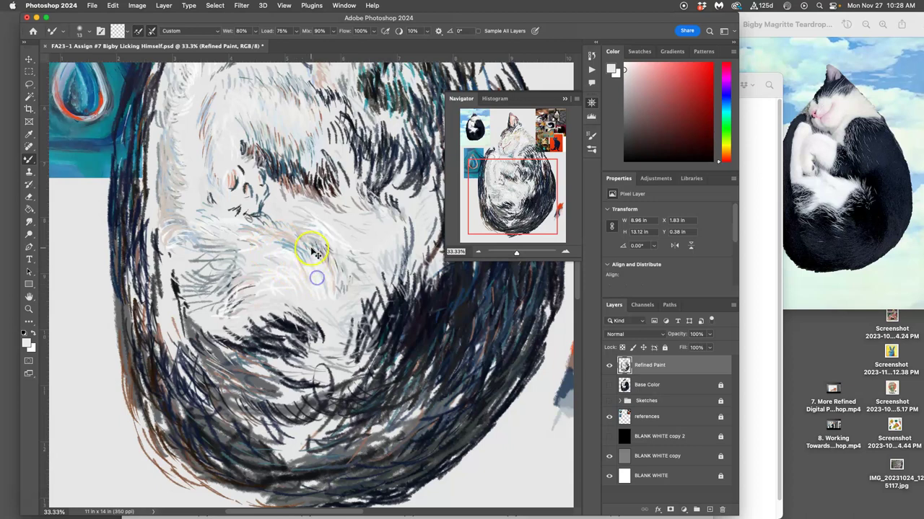
pyautogui.press('super+equal')
pyautogui.press('super+equal')
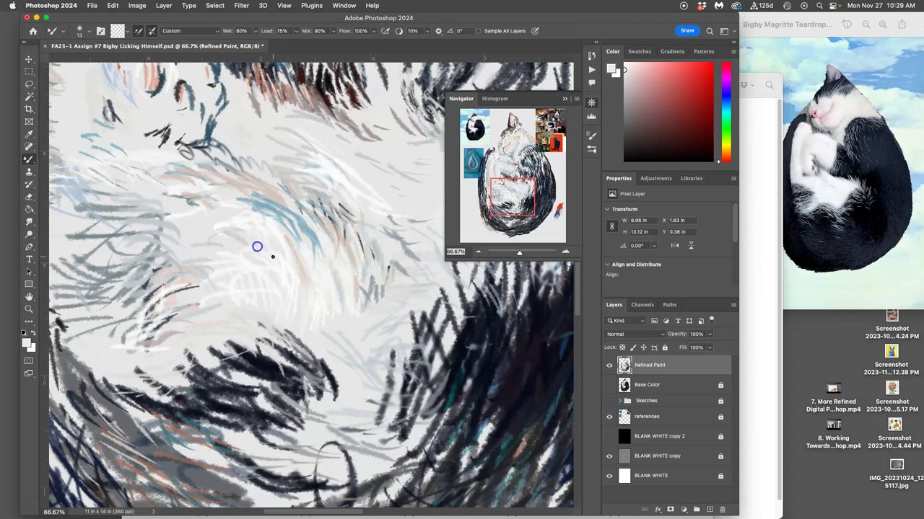
pyautogui.click(608, 385)
# Blend the white belly fur and its left edge with Mixer Brush strokes that follow the hair direction
pyautogui.moveTo(278, 288); pyautogui.dragTo(314, 342)
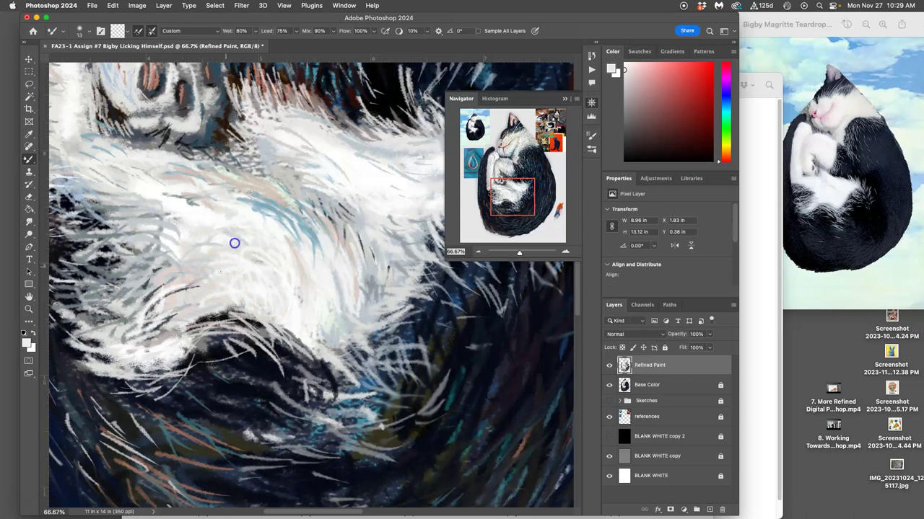
pyautogui.moveTo(206, 316); pyautogui.dragTo(194, 326)
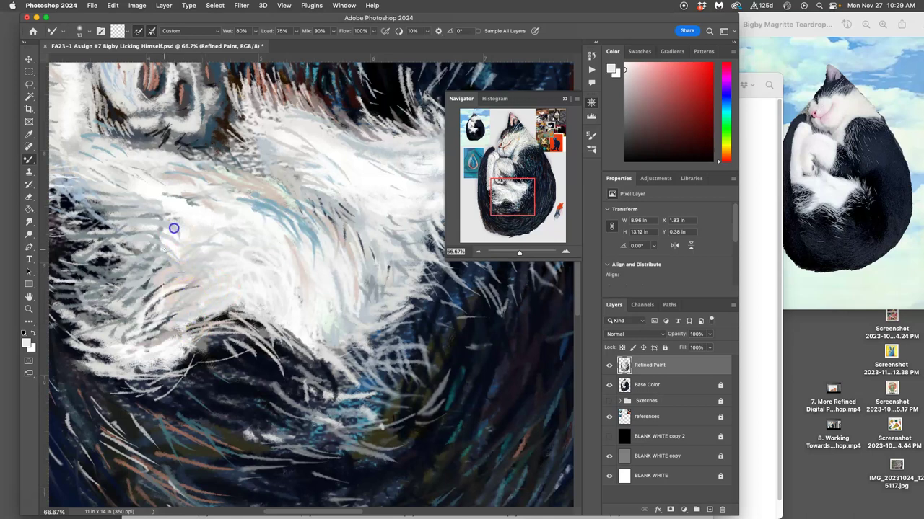
pyautogui.moveTo(150, 258); pyautogui.dragTo(158, 236)
pyautogui.moveTo(215, 281); pyautogui.dragTo(373, 314)
pyautogui.moveTo(211, 314); pyautogui.dragTo(185, 343)
pyautogui.moveTo(171, 285); pyautogui.dragTo(190, 310)
pyautogui.moveTo(161, 264); pyautogui.dragTo(175, 306)
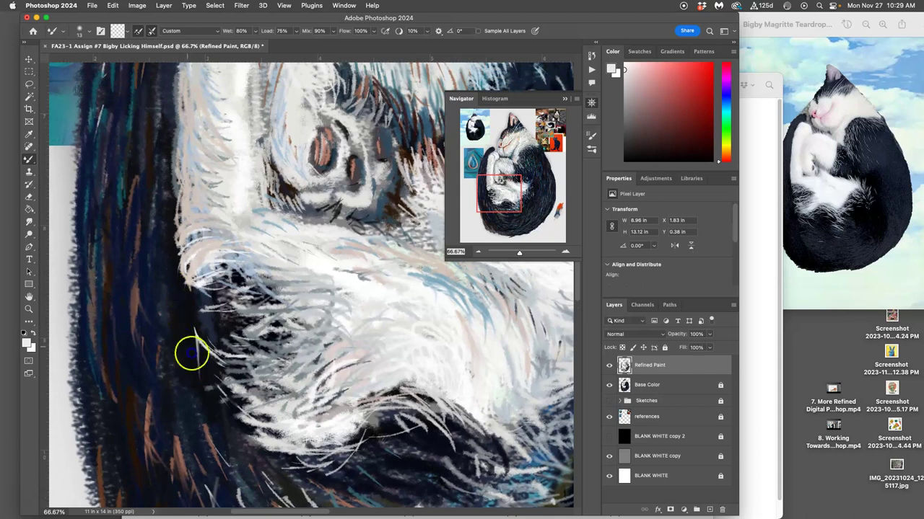
pyautogui.moveTo(200, 356)
pyautogui.mouseDown()
pyautogui.moveTo(179, 334)
pyautogui.moveTo(205, 334)
pyautogui.moveTo(210, 387)
pyautogui.moveTo(199, 364)
pyautogui.moveTo(212, 352)
pyautogui.moveTo(187, 328)
pyautogui.mouseUp()
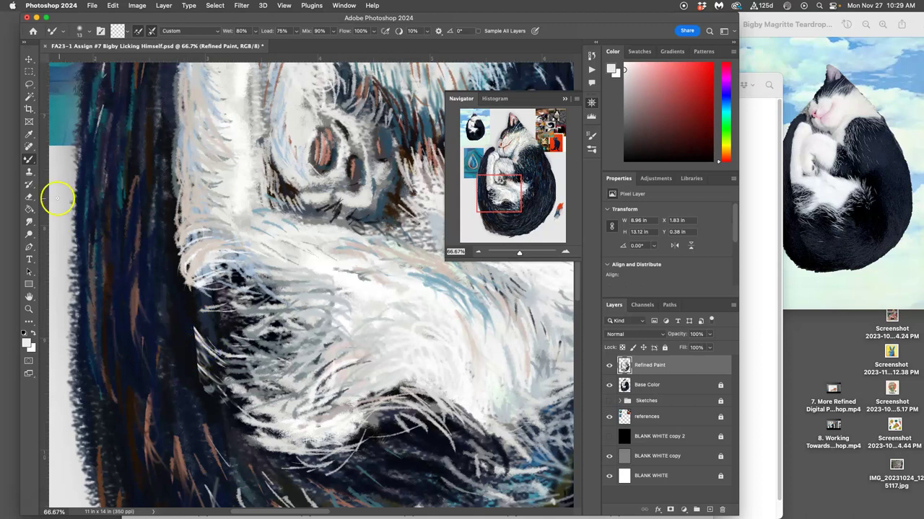
# Switch to the regular Brush, sample a dark navy from the fur and cover the stray light hairs at the belly's left edge
pyautogui.click(26, 160)
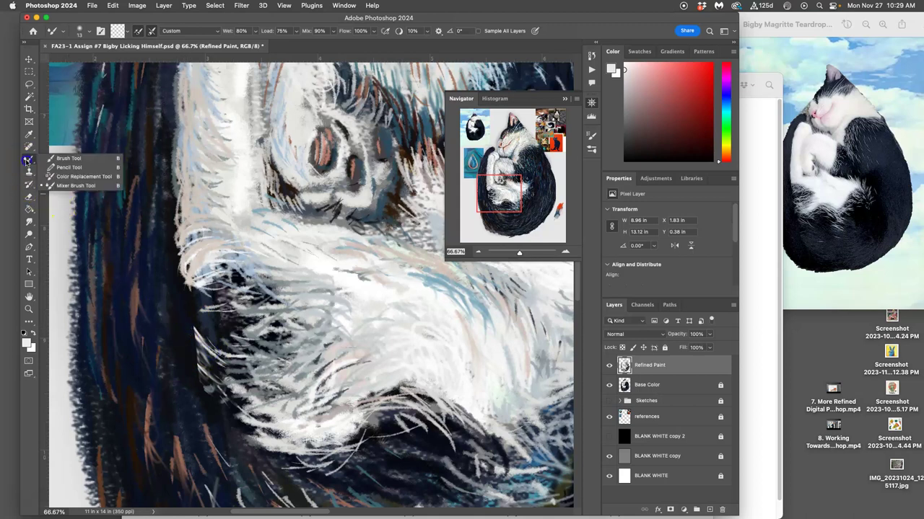
pyautogui.click(68, 159)
pyautogui.keyDown('alt'); pyautogui.click(165, 324); pyautogui.keyUp('alt')
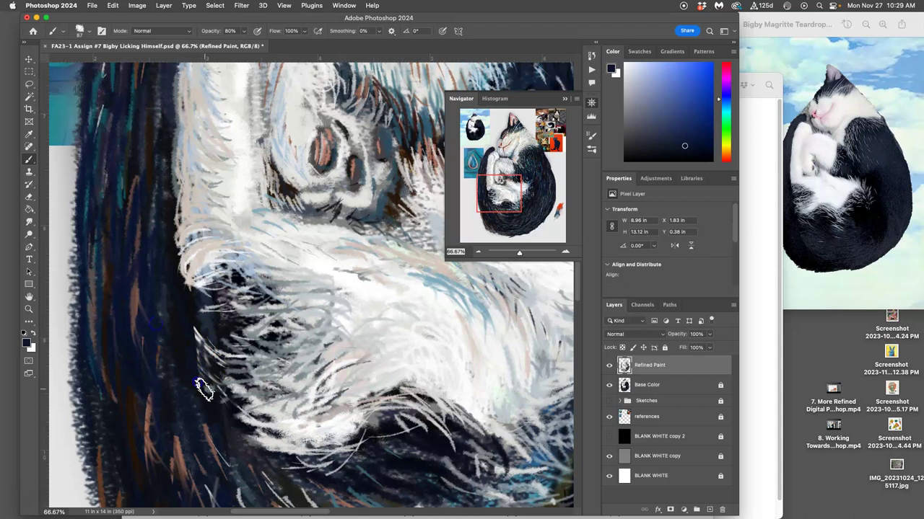
pyautogui.moveTo(194, 337); pyautogui.dragTo(201, 366)
pyautogui.moveTo(185, 309); pyautogui.dragTo(180, 293)
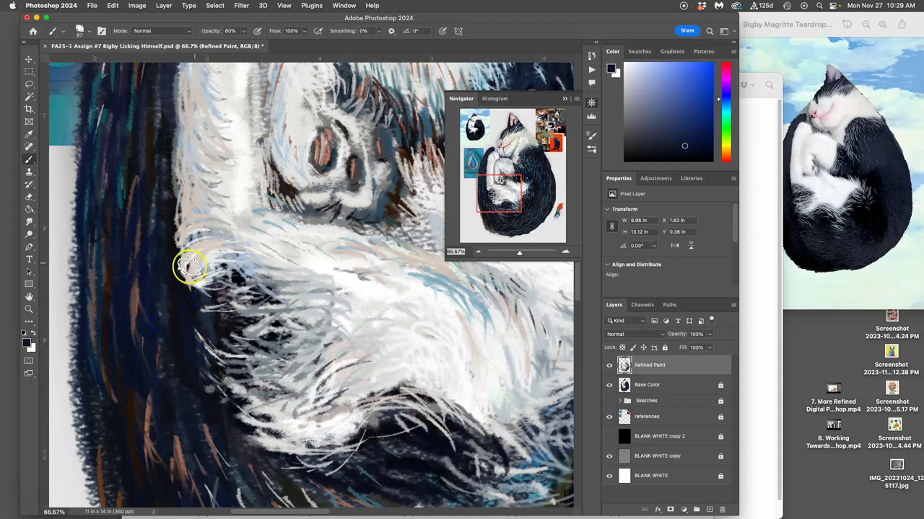
# Sample a light tone for curved hairs along the belly's left edge, and a near-black for strokes in the dark fur beside it
pyautogui.keyDown('alt'); pyautogui.click(196, 283); pyautogui.keyUp('alt')
pyautogui.moveTo(203, 333)
pyautogui.mouseDown()
pyautogui.moveTo(156, 291)
pyautogui.moveTo(156, 353)
pyautogui.moveTo(179, 431)
pyautogui.moveTo(227, 386)
pyautogui.moveTo(190, 416)
pyautogui.mouseUp()
pyautogui.keyDown('alt'); pyautogui.click(179, 377); pyautogui.keyUp('alt')
pyautogui.moveTo(160, 316); pyautogui.dragTo(152, 286)
pyautogui.moveTo(154, 366); pyautogui.dragTo(158, 343)
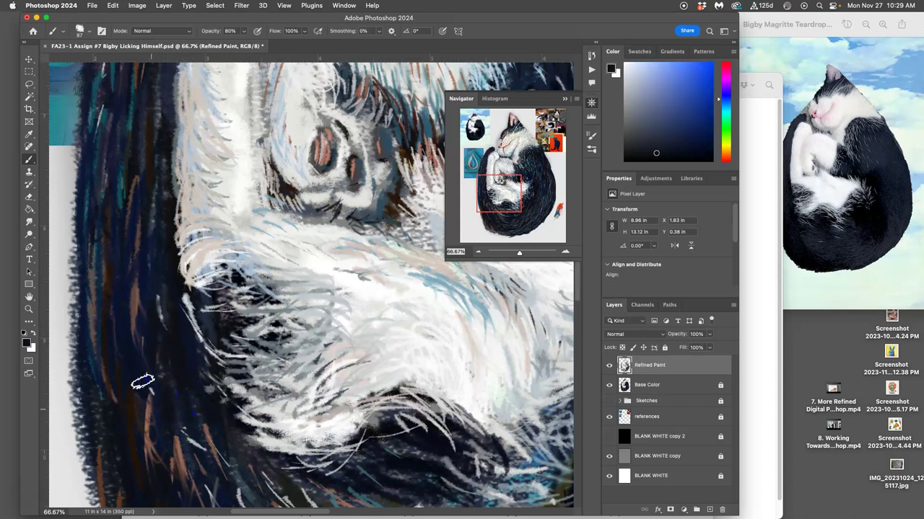
# Sample a muted teal and paint short fur strokes down the dark fur on the cat's left side
pyautogui.keyDown('alt'); pyautogui.click(95, 112); pyautogui.keyUp('alt')
pyautogui.moveTo(165, 312); pyautogui.dragTo(164, 336)
pyautogui.moveTo(150, 190); pyautogui.dragTo(151, 217)
pyautogui.moveTo(133, 287); pyautogui.dragTo(135, 325)
pyautogui.moveTo(128, 359); pyautogui.dragTo(130, 381)
pyautogui.moveTo(162, 462); pyautogui.dragTo(181, 486)
pyautogui.moveTo(164, 403); pyautogui.dragTo(172, 407)
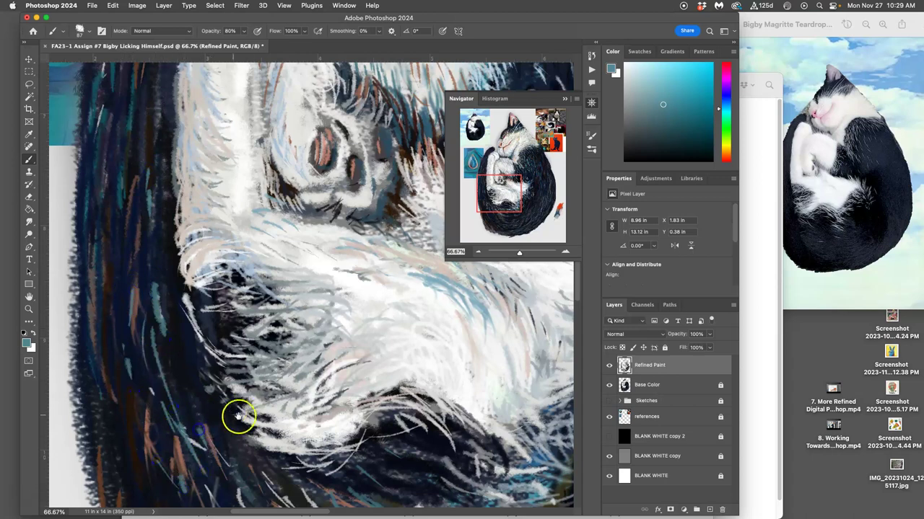
# Sample the orange-red of the cat's nose and paint short accent strokes across the dark fur of the lower body and tail
pyautogui.press('super+minus')
pyautogui.press('super+minus')
pyautogui.press('super+minus')
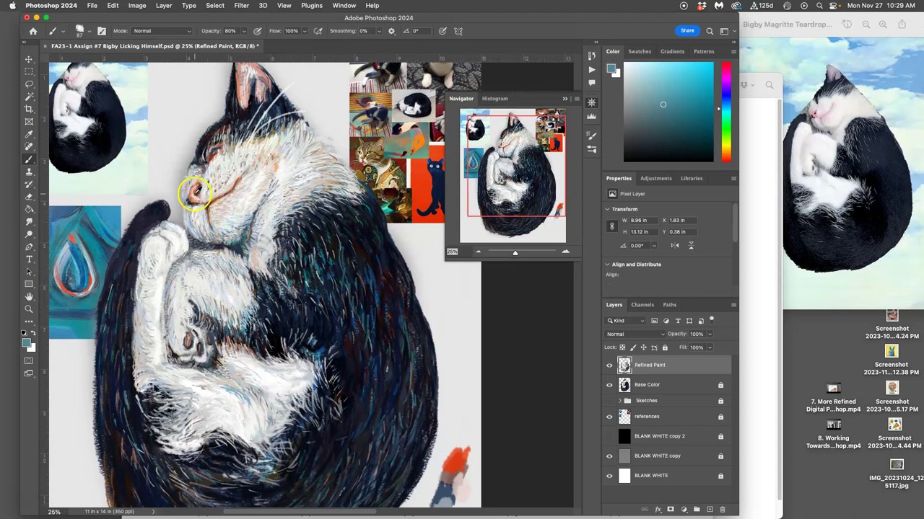
pyautogui.keyDown('alt'); pyautogui.click(195, 192); pyautogui.keyUp('alt')
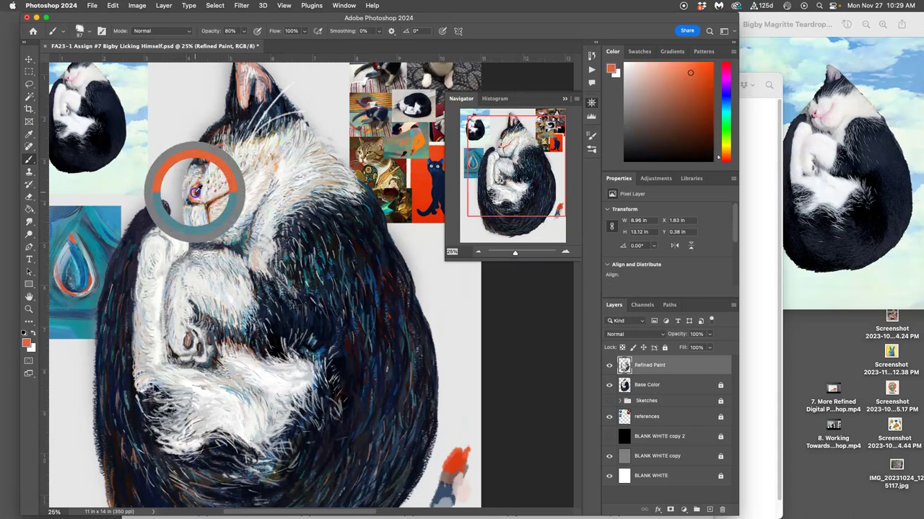
pyautogui.scroll(-5, 157, 377)
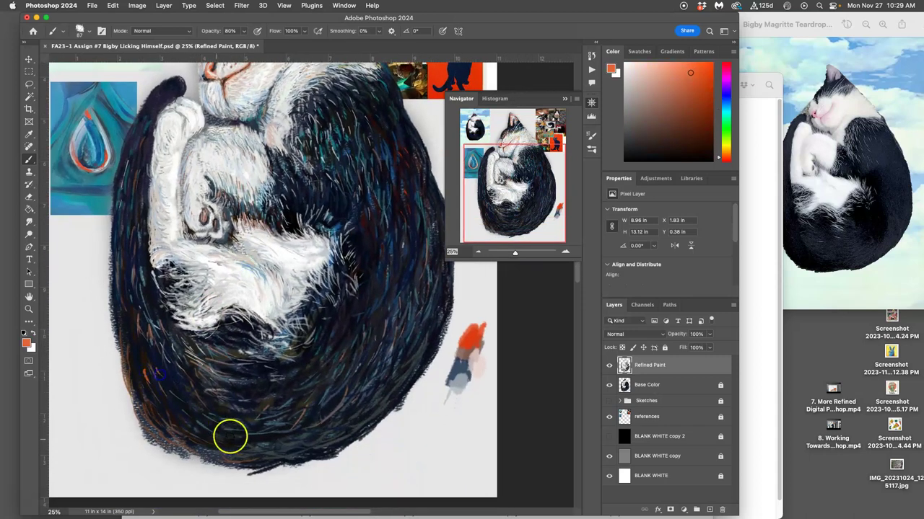
pyautogui.moveTo(223, 425)
pyautogui.mouseDown()
pyautogui.moveTo(232, 400)
pyautogui.moveTo(283, 399)
pyautogui.mouseUp()
pyautogui.moveTo(291, 426); pyautogui.dragTo(304, 412)
pyautogui.moveTo(301, 423); pyautogui.dragTo(373, 387)
pyautogui.moveTo(386, 357); pyautogui.dragTo(398, 326)
pyautogui.moveTo(355, 353); pyautogui.dragTo(360, 341)
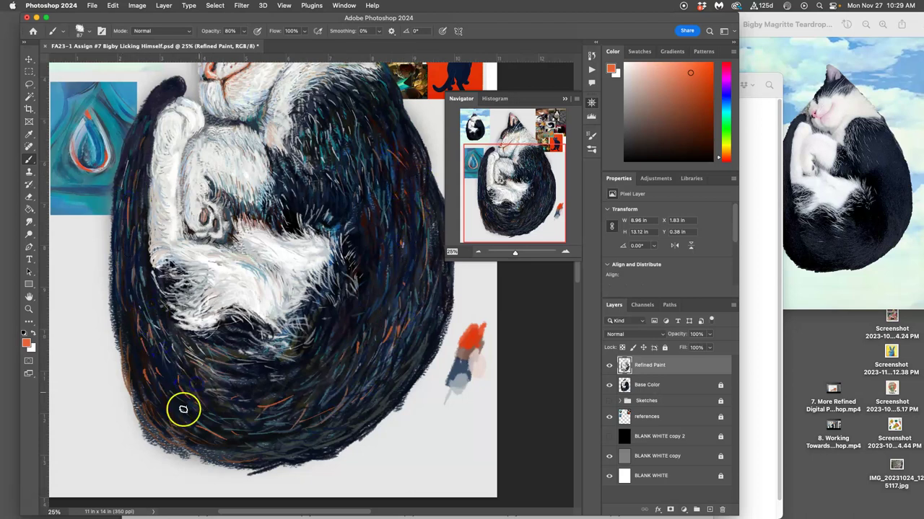
pyautogui.moveTo(171, 418)
pyautogui.mouseDown()
pyautogui.moveTo(140, 335)
pyautogui.moveTo(141, 304)
pyautogui.moveTo(155, 293)
pyautogui.moveTo(133, 198)
pyautogui.moveTo(154, 114)
pyautogui.mouseUp()
pyautogui.moveTo(318, 180); pyautogui.dragTo(286, 250)
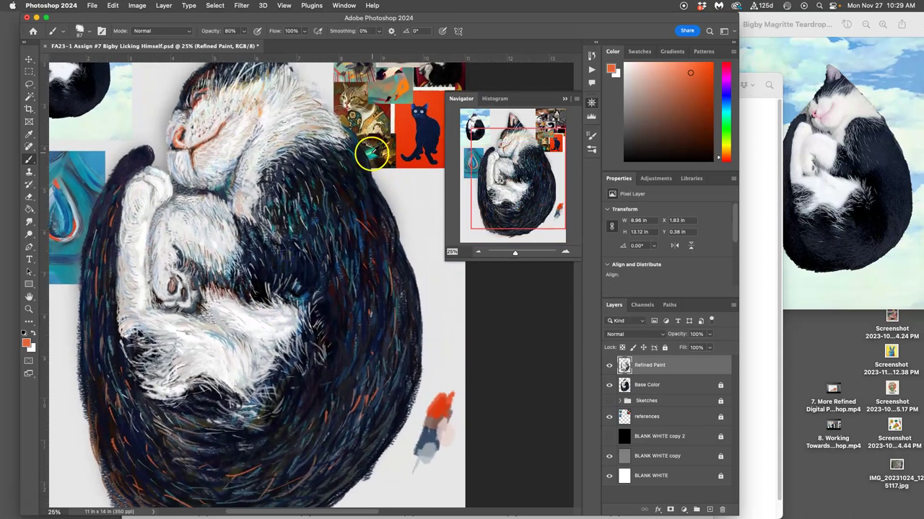
# Sample a bright green from the reference images and scatter short accent strokes through the cat's dark fur
pyautogui.keyDown('alt'); pyautogui.click(370, 153); pyautogui.keyUp('alt')
pyautogui.moveTo(360, 178)
pyautogui.mouseDown()
pyautogui.moveTo(338, 265)
pyautogui.moveTo(390, 276)
pyautogui.moveTo(347, 380)
pyautogui.mouseUp()
pyautogui.moveTo(330, 475); pyautogui.dragTo(317, 485)
pyautogui.moveTo(279, 453); pyautogui.dragTo(245, 468)
pyautogui.moveTo(200, 497); pyautogui.dragTo(282, 443)
pyautogui.moveTo(251, 373); pyautogui.dragTo(231, 399)
pyautogui.moveTo(186, 209); pyautogui.dragTo(189, 194)
pyautogui.moveTo(197, 155); pyautogui.dragTo(208, 130)
pyautogui.moveTo(187, 286); pyautogui.dragTo(184, 346)
pyautogui.moveTo(249, 447); pyautogui.dragTo(268, 457)
pyautogui.moveTo(337, 474); pyautogui.dragTo(363, 469)
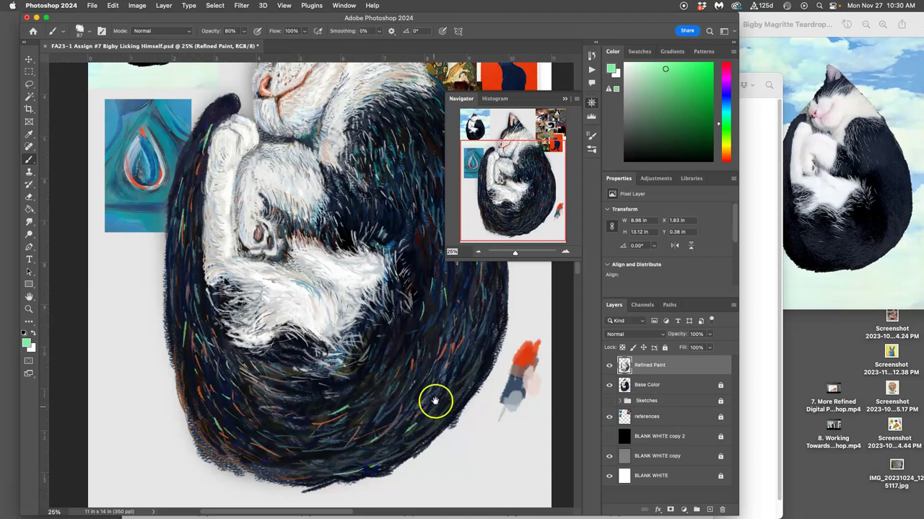
# Sample a light grey from the head fur and add pale hair strokes to the dark fur below the belly
pyautogui.scroll(5, 435, 392)
pyautogui.hscroll(3, 435, 392)
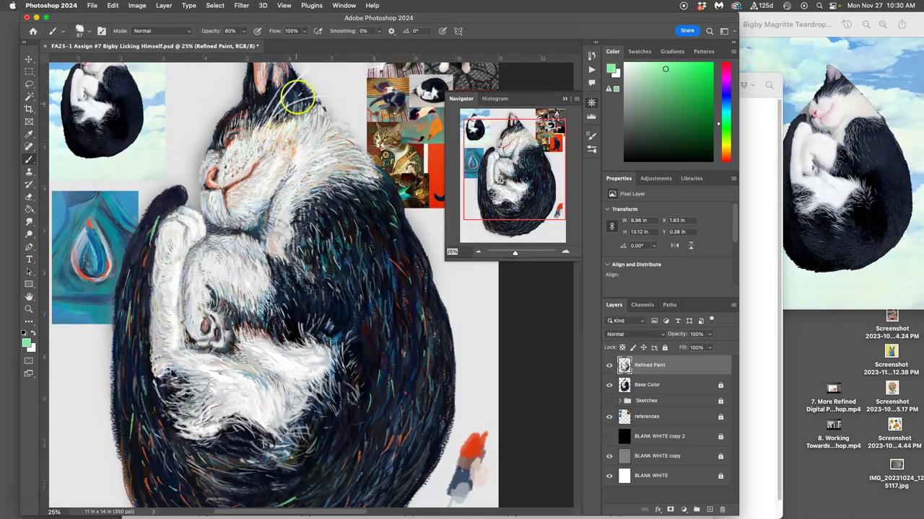
pyautogui.keyDown('alt'); pyautogui.click(302, 92); pyautogui.keyUp('alt')
pyautogui.keyDown('alt'); pyautogui.click(302, 145); pyautogui.keyUp('alt')
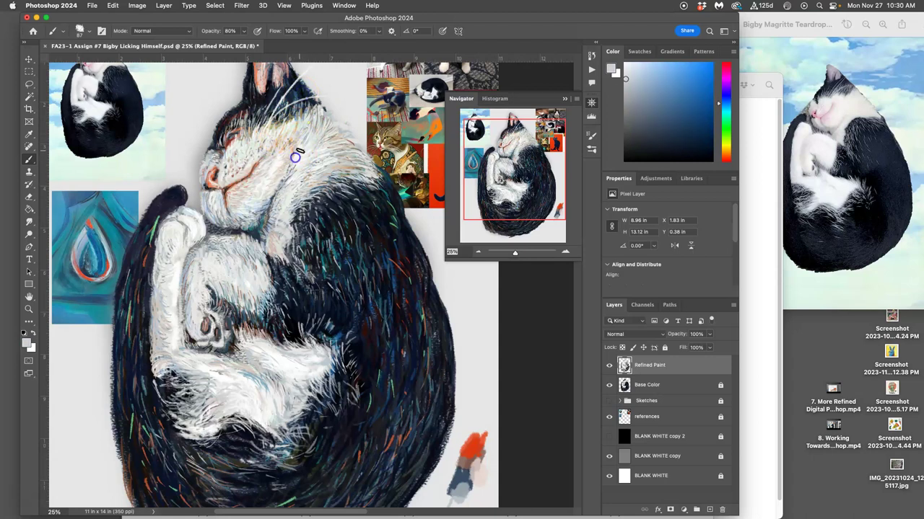
pyautogui.scroll(-5, 400, 320)
pyautogui.hscroll(-1, 400, 320)
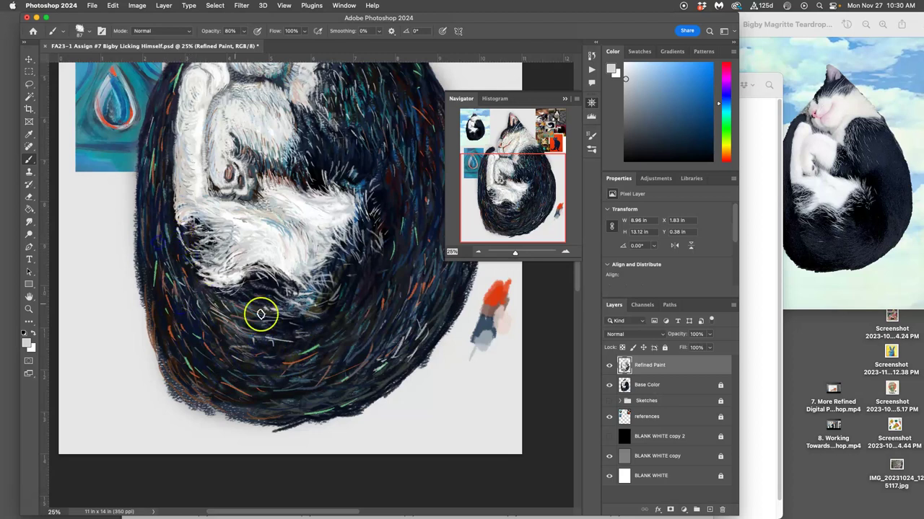
# Sample dark navy and near-black tones around the belly's lower edge and paint dark strokes over the fur on the lower left
pyautogui.keyDown('alt'); pyautogui.click(270, 284); pyautogui.keyUp('alt')
pyautogui.moveTo(167, 246); pyautogui.dragTo(166, 230)
pyautogui.moveTo(153, 154); pyautogui.dragTo(156, 181)
pyautogui.moveTo(162, 121); pyautogui.dragTo(165, 145)
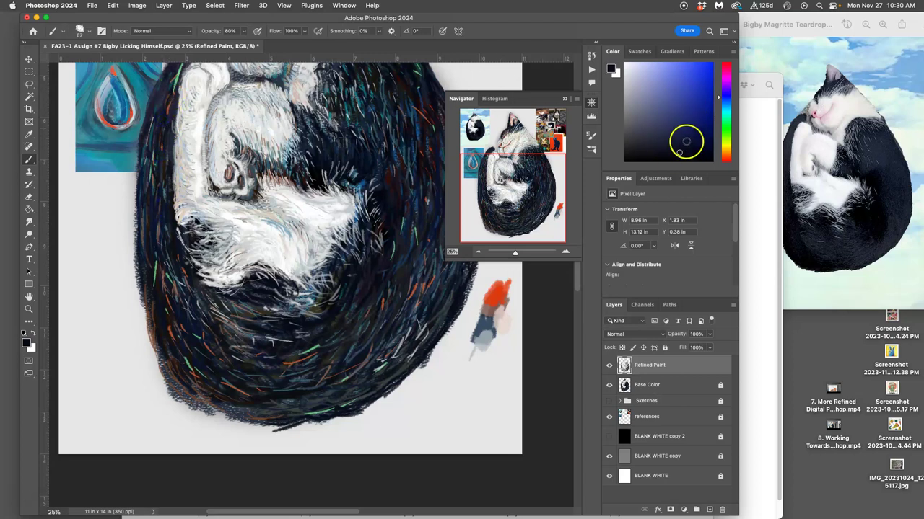
pyautogui.moveTo(224, 298)
pyautogui.mouseDown()
pyautogui.moveTo(197, 299)
pyautogui.moveTo(201, 318)
pyautogui.moveTo(160, 274)
pyautogui.moveTo(167, 282)
pyautogui.moveTo(162, 251)
pyautogui.moveTo(161, 292)
pyautogui.moveTo(154, 259)
pyautogui.moveTo(170, 318)
pyautogui.moveTo(173, 297)
pyautogui.moveTo(151, 268)
pyautogui.moveTo(179, 315)
pyautogui.mouseUp()
pyautogui.moveTo(209, 353); pyautogui.dragTo(213, 359)
pyautogui.keyDown('alt'); pyautogui.click(229, 322); pyautogui.keyUp('alt')
pyautogui.moveTo(189, 319)
pyautogui.mouseDown()
pyautogui.moveTo(169, 270)
pyautogui.moveTo(165, 319)
pyautogui.moveTo(200, 346)
pyautogui.moveTo(194, 318)
pyautogui.moveTo(229, 373)
pyautogui.moveTo(270, 338)
pyautogui.mouseUp()
pyautogui.keyDown('alt'); pyautogui.click(260, 284); pyautogui.keyUp('alt')
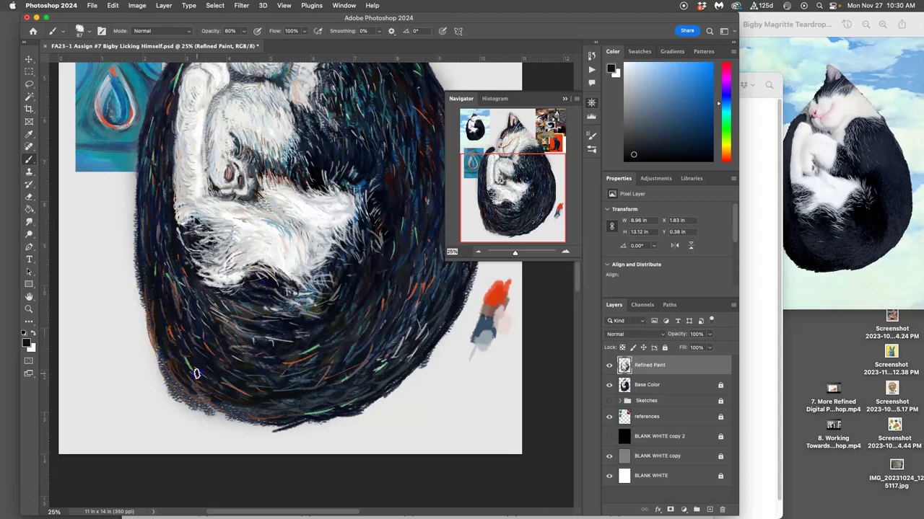
# Open the reference photo IMG_20230806_162256.jpg from the Assign 7 folder and place it, scaled down, beside the painting
pyautogui.click(827, 23)
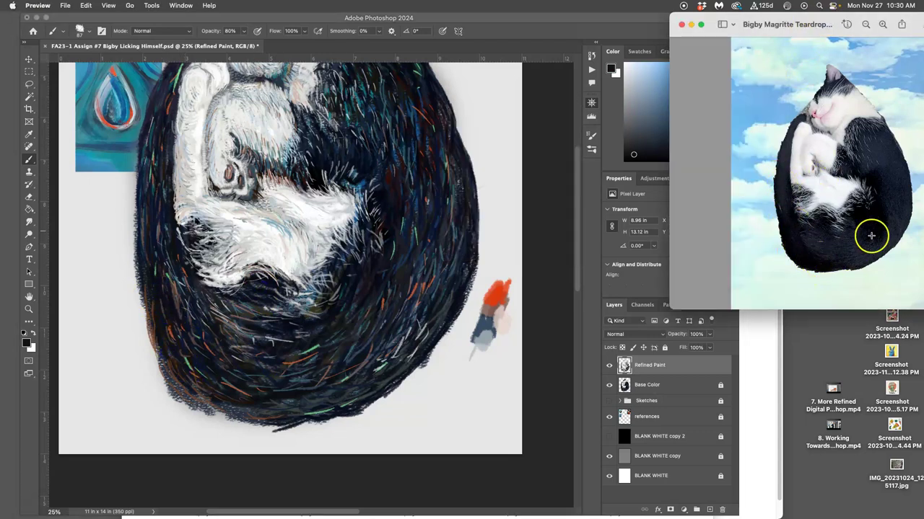
pyautogui.click(389, 214)
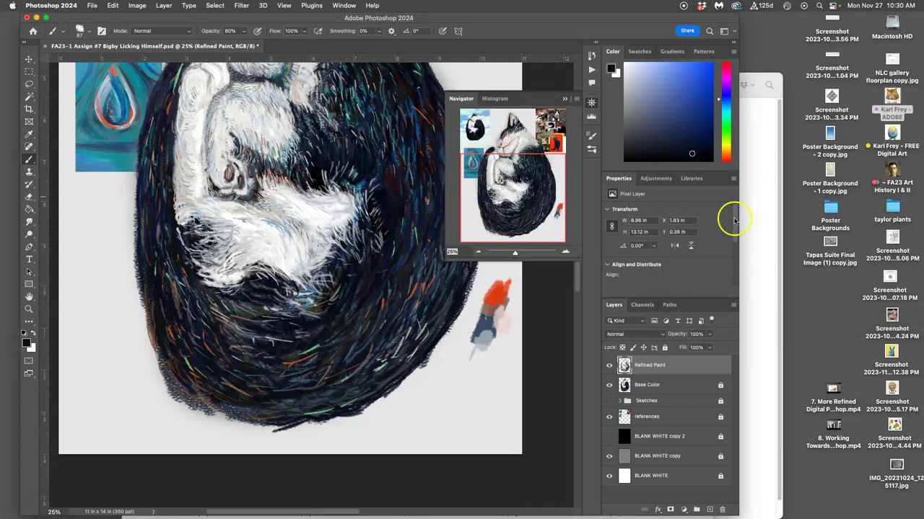
pyautogui.click(766, 205)
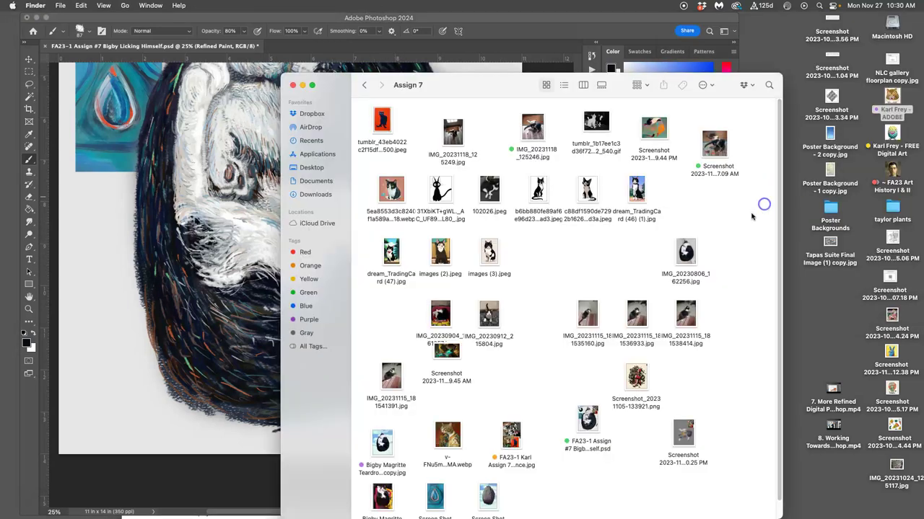
pyautogui.doubleClick(678, 258)
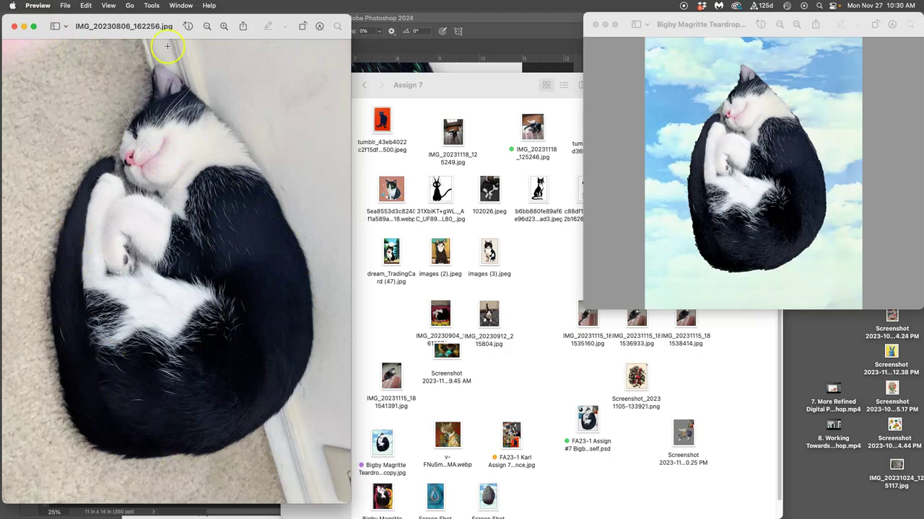
pyautogui.moveTo(161, 23); pyautogui.dragTo(776, 24)
pyautogui.click(184, 267)
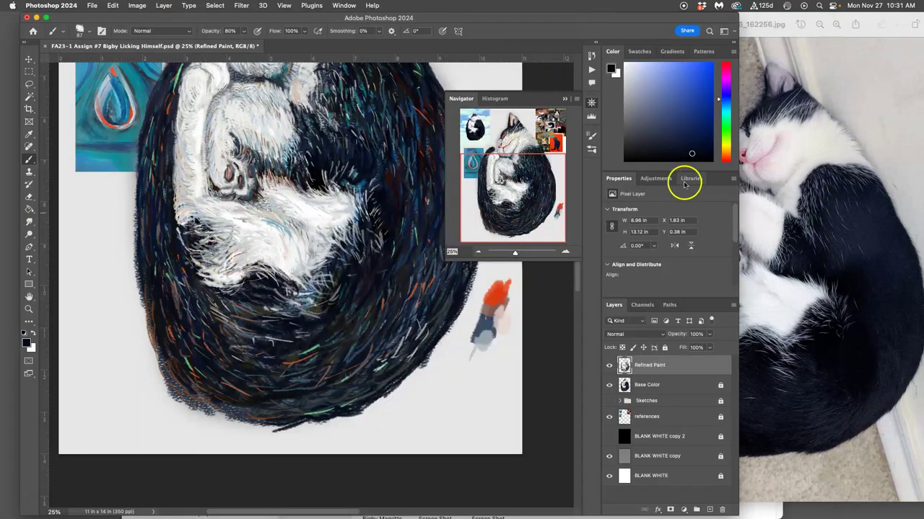
pyautogui.click(799, 208)
pyautogui.moveTo(629, 507); pyautogui.dragTo(740, 329)
pyautogui.moveTo(765, 18); pyautogui.dragTo(806, 18)
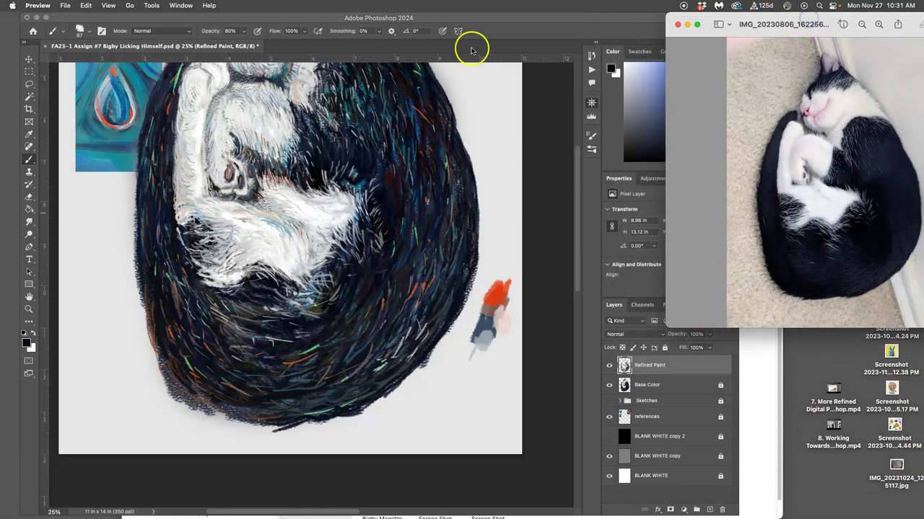
# Adjust the reference photo's color levels in Preview to lighten the cat's dark fur
pyautogui.click(152, 5)
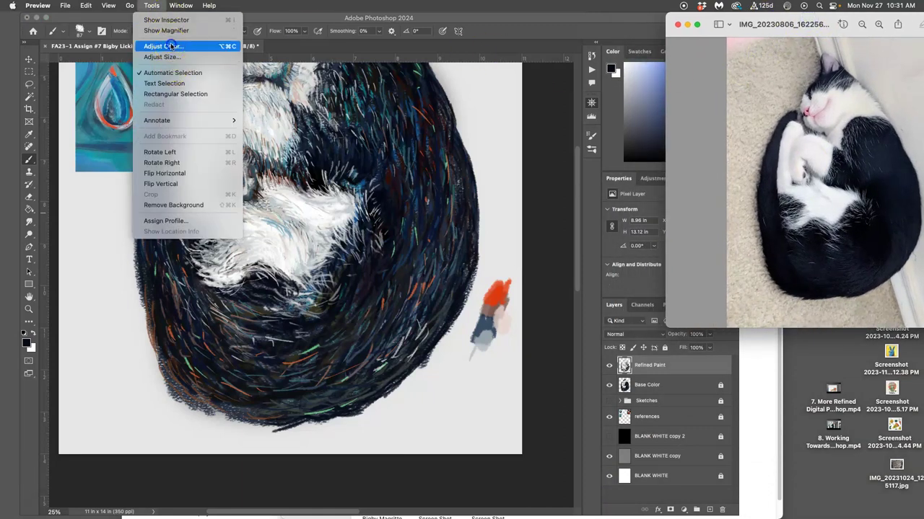
pyautogui.click(517, 217)
pyautogui.press('super+alt+c')
pyautogui.moveTo(677, 322); pyautogui.dragTo(617, 325)
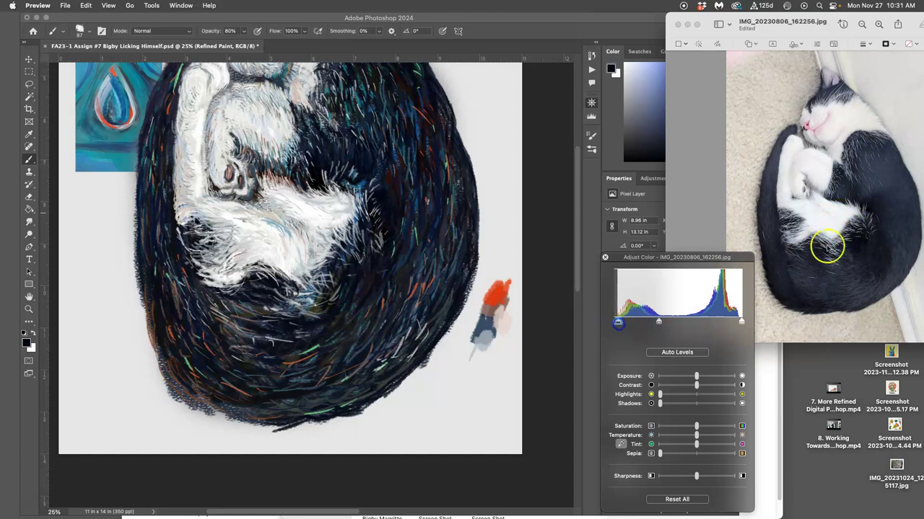
pyautogui.click(605, 257)
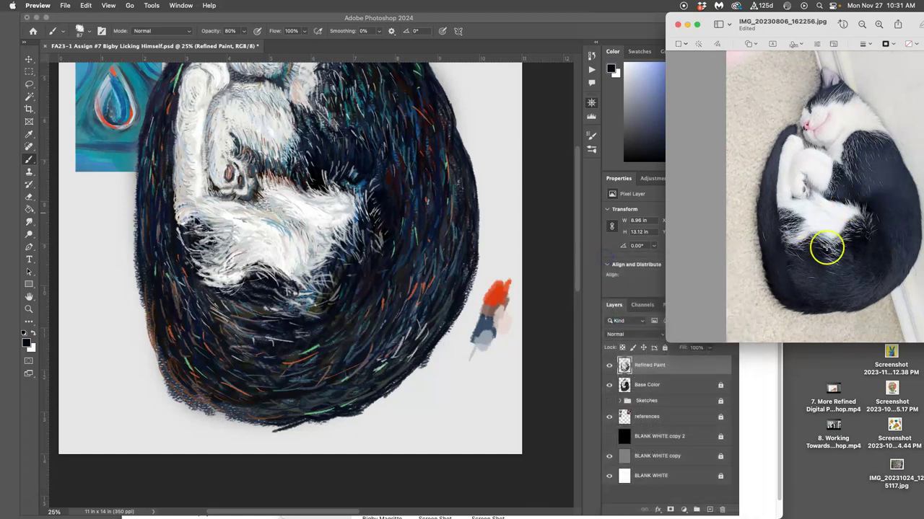
# Switch back to Photoshop and paint near-black strokes below the belly and along the cat's lower-left outline
pyautogui.click(177, 258)
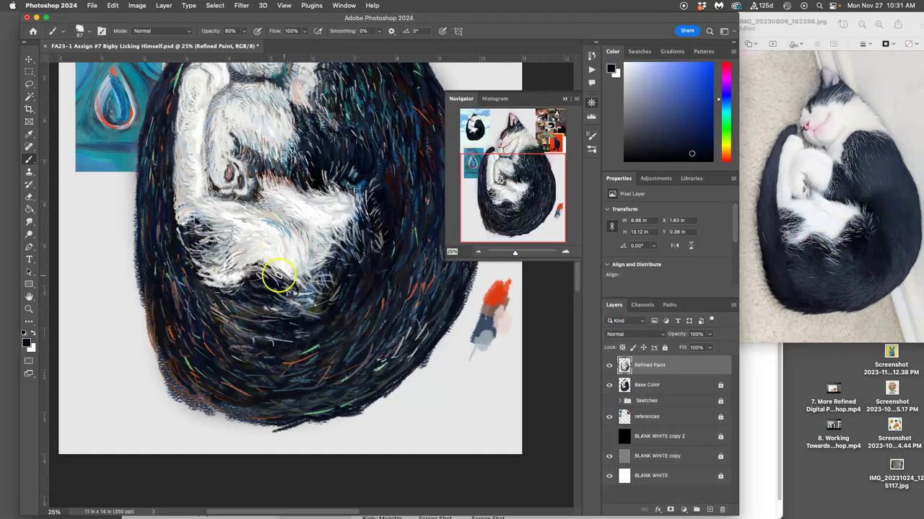
pyautogui.moveTo(274, 283); pyautogui.dragTo(254, 321)
pyautogui.moveTo(268, 378)
pyautogui.mouseDown()
pyautogui.moveTo(239, 379)
pyautogui.moveTo(209, 347)
pyautogui.moveTo(173, 373)
pyautogui.moveTo(175, 384)
pyautogui.mouseUp()
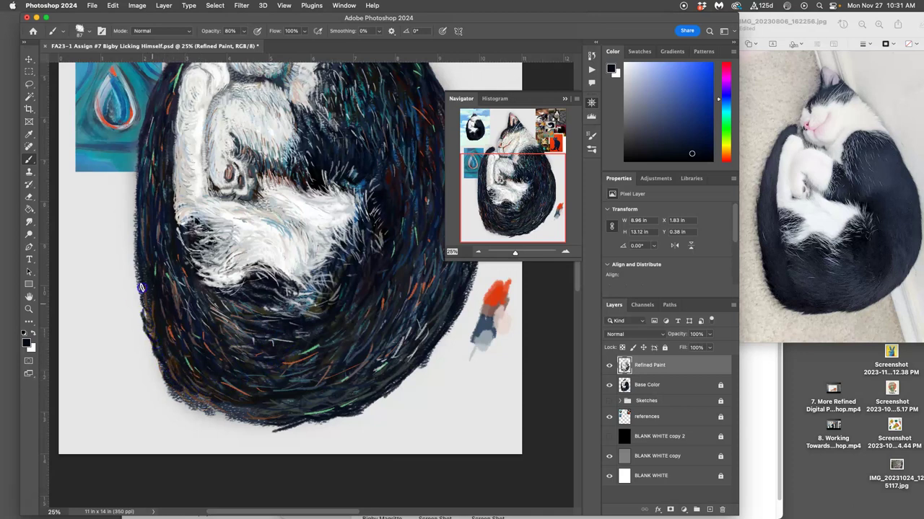
# Paint near-black fur strokes along the cat's left outline, from beside the teardrop reference down to the lower-left curve
pyautogui.moveTo(146, 283); pyautogui.dragTo(141, 271)
pyautogui.moveTo(144, 236); pyautogui.dragTo(140, 288)
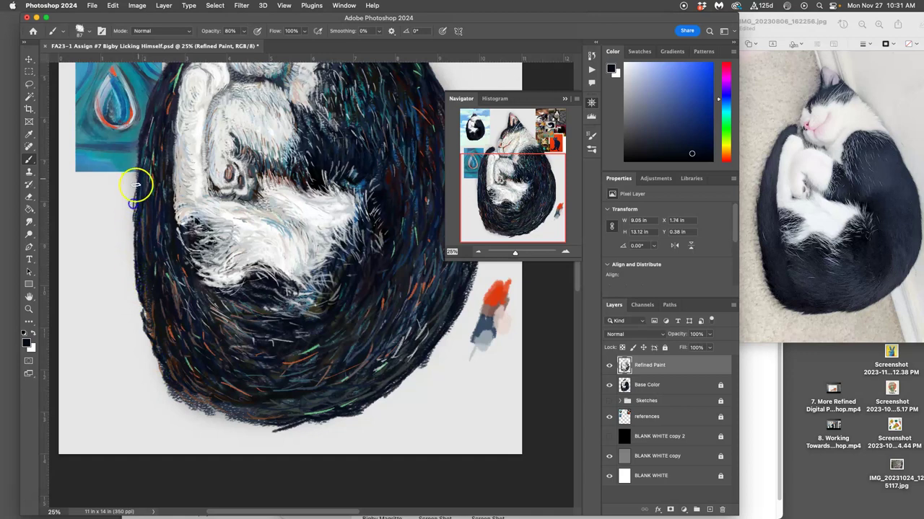
pyautogui.moveTo(142, 146)
pyautogui.mouseDown()
pyautogui.moveTo(136, 140)
pyautogui.moveTo(139, 304)
pyautogui.mouseUp()
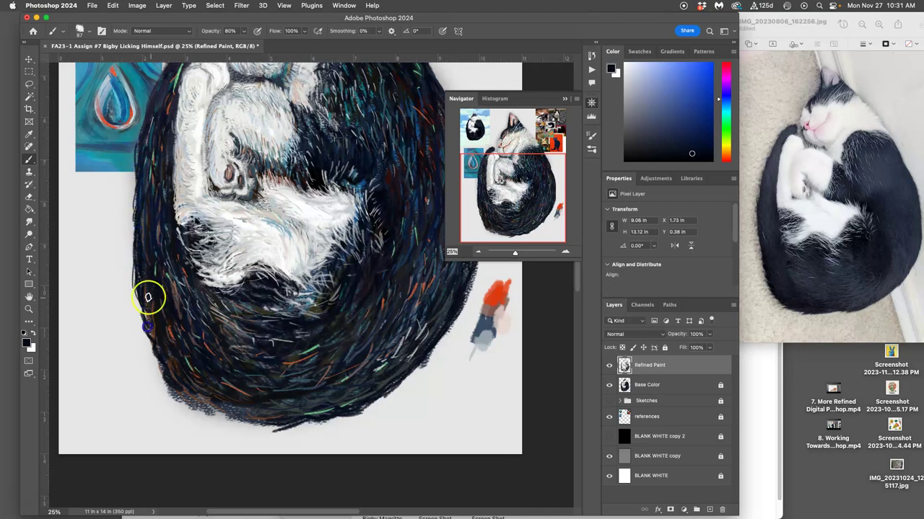
pyautogui.moveTo(172, 388)
pyautogui.mouseDown()
pyautogui.moveTo(173, 366)
pyautogui.moveTo(181, 399)
pyautogui.moveTo(205, 404)
pyautogui.mouseUp()
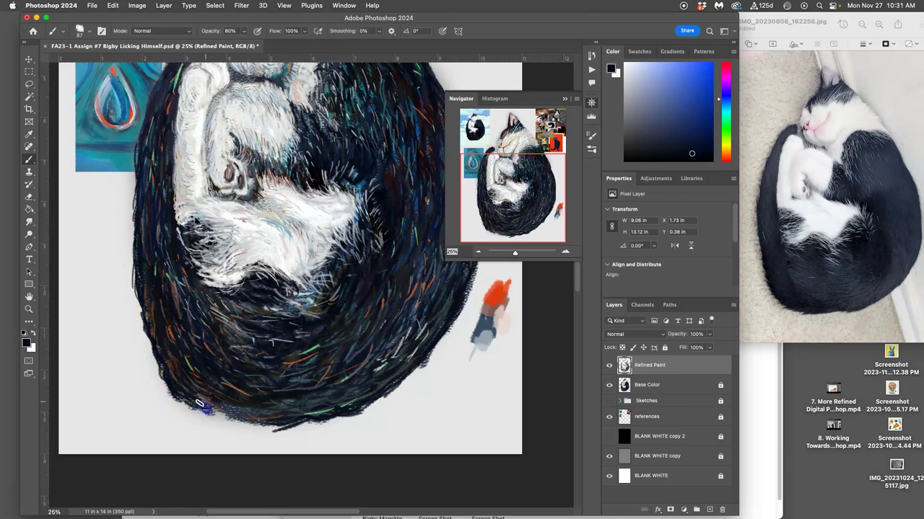
# Sample dark tones from the nearby fur and paint short strokes along the cat's bottom outline
pyautogui.keyDown('alt'); pyautogui.click(220, 389); pyautogui.keyUp('alt')
pyautogui.keyDown('alt'); pyautogui.click(207, 368); pyautogui.keyUp('alt')
pyautogui.moveTo(218, 401); pyautogui.dragTo(227, 410)
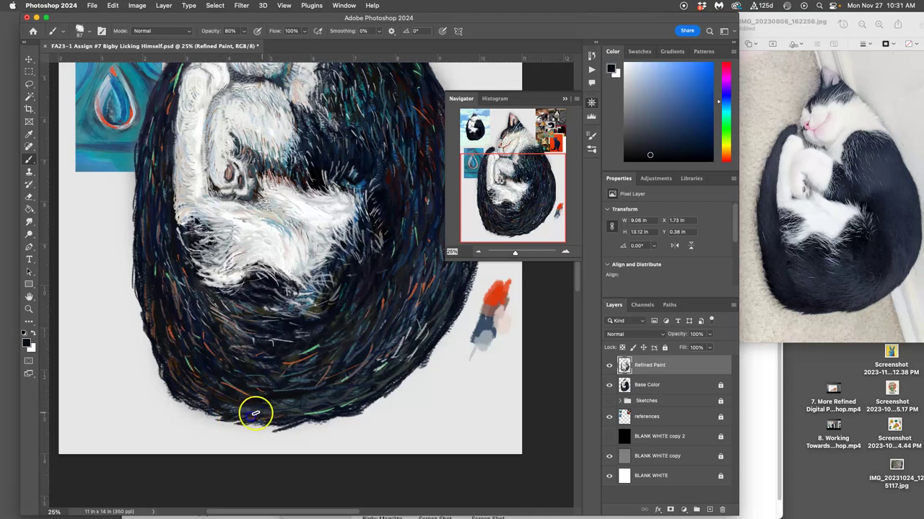
pyautogui.keyDown('alt'); pyautogui.click(267, 418); pyautogui.keyUp('alt')
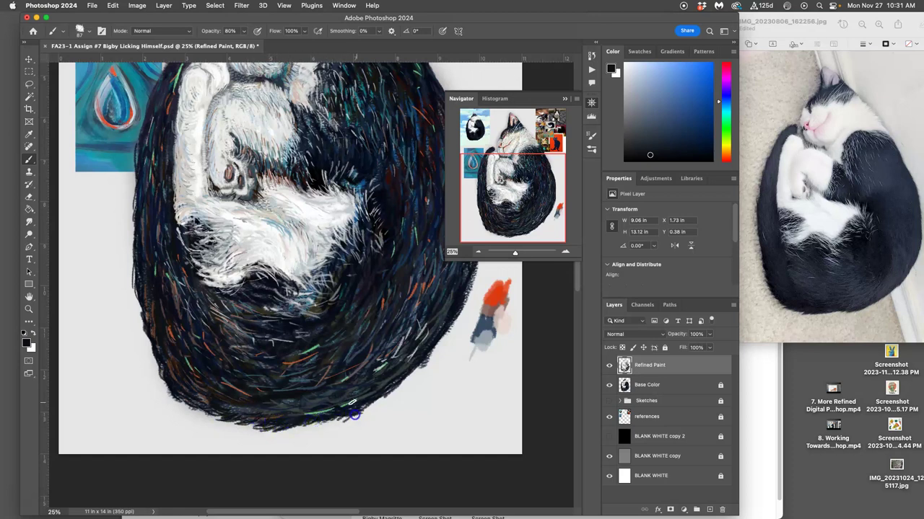
pyautogui.keyDown('alt'); pyautogui.click(314, 403); pyautogui.keyUp('alt')
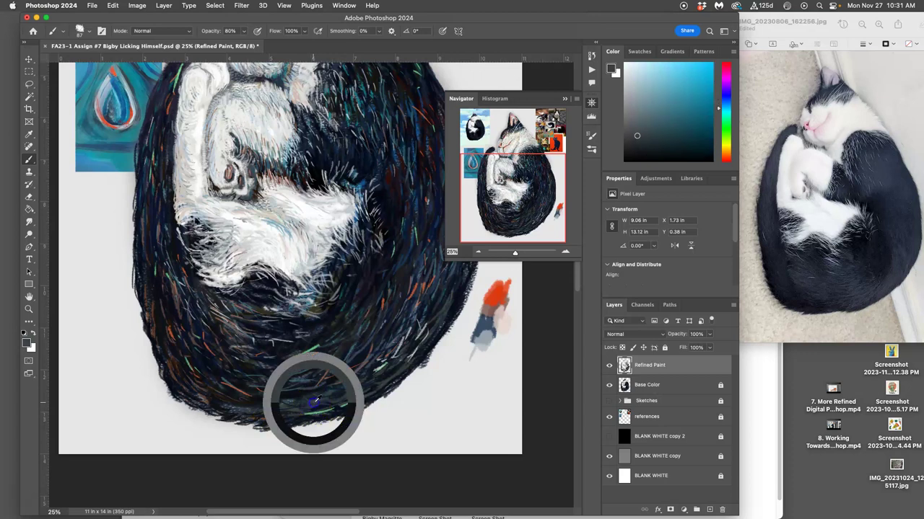
pyautogui.keyDown('alt'); pyautogui.click(271, 417); pyautogui.keyUp('alt')
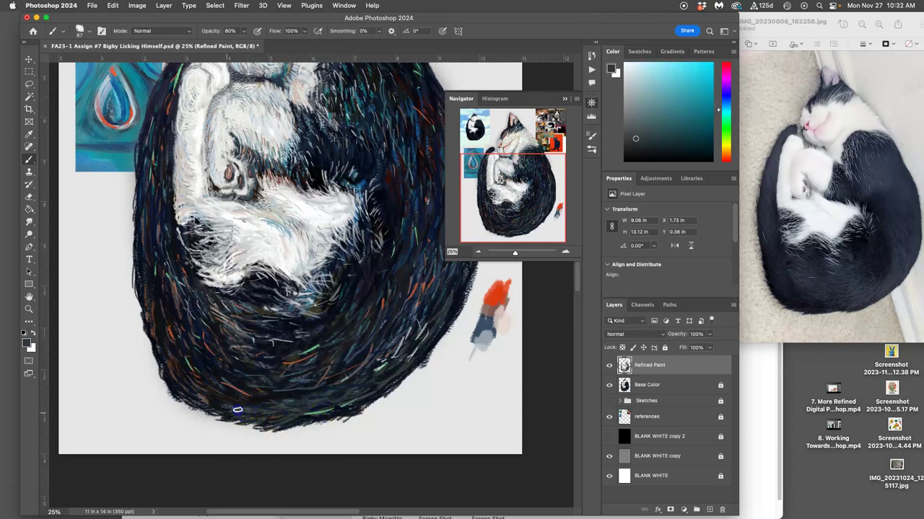
pyautogui.keyDown('alt'); pyautogui.click(244, 415); pyautogui.keyUp('alt')
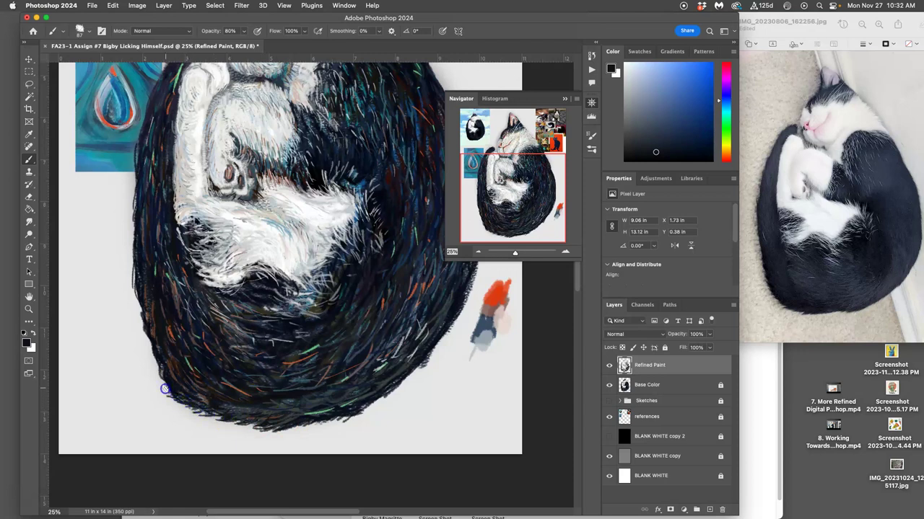
# Add dark fur strokes along the cat's left and lower-right outlines, sampling a dark blue from the lower-right fur
pyautogui.moveTo(173, 397); pyautogui.dragTo(164, 386)
pyautogui.moveTo(137, 272); pyautogui.dragTo(146, 294)
pyautogui.moveTo(144, 235)
pyautogui.mouseDown()
pyautogui.moveTo(149, 245)
pyautogui.moveTo(136, 255)
pyautogui.mouseUp()
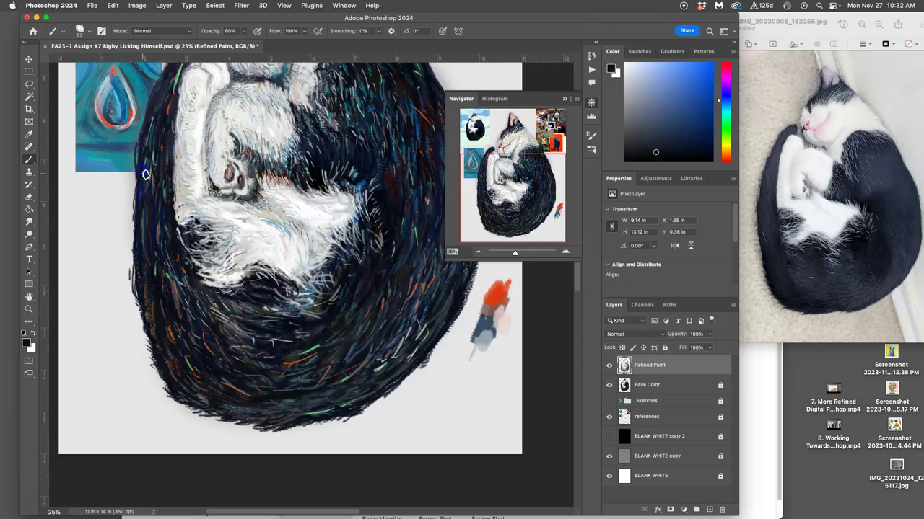
pyautogui.click(469, 302)
pyautogui.moveTo(456, 334); pyautogui.dragTo(447, 328)
pyautogui.keyDown('alt'); pyautogui.click(443, 313); pyautogui.keyUp('alt')
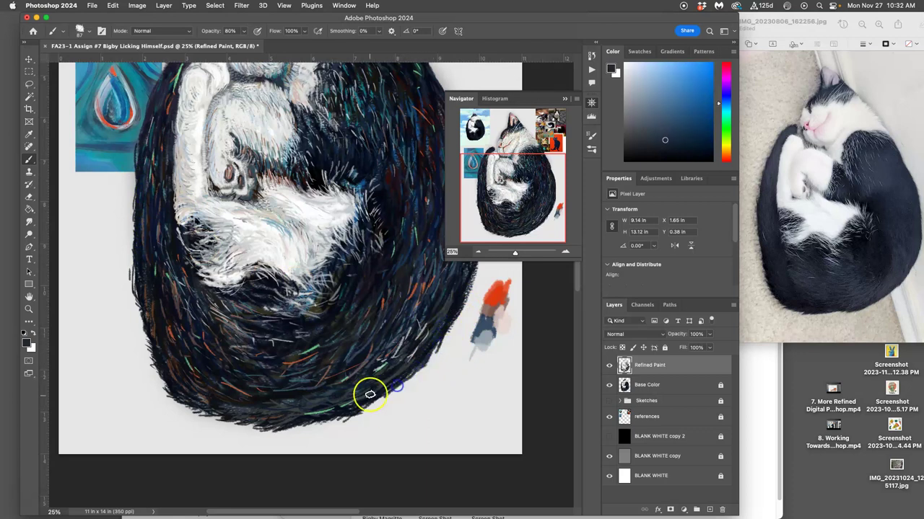
# Check the fur edges against the black BLANK WHITE copy 2 layer, hide it again, and set the Eraser's opacity to 98%
pyautogui.click(608, 436)
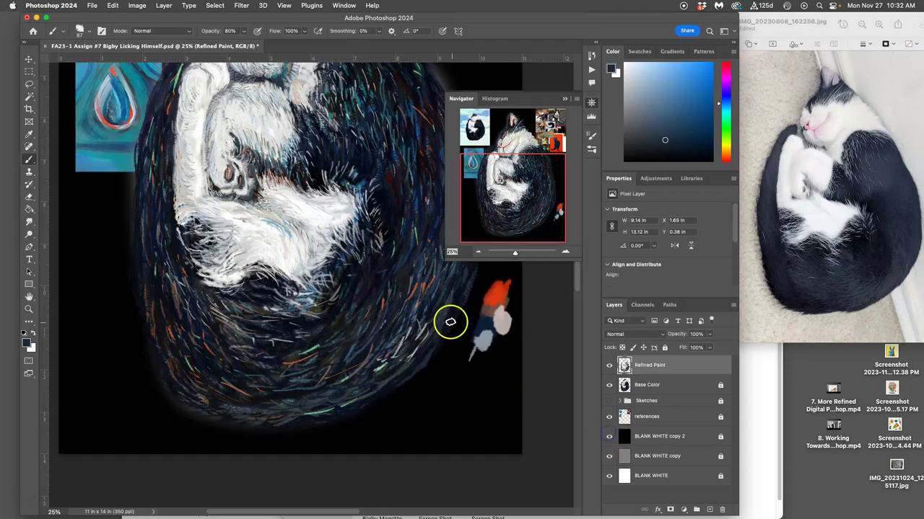
pyautogui.click(609, 436)
pyautogui.click(31, 197)
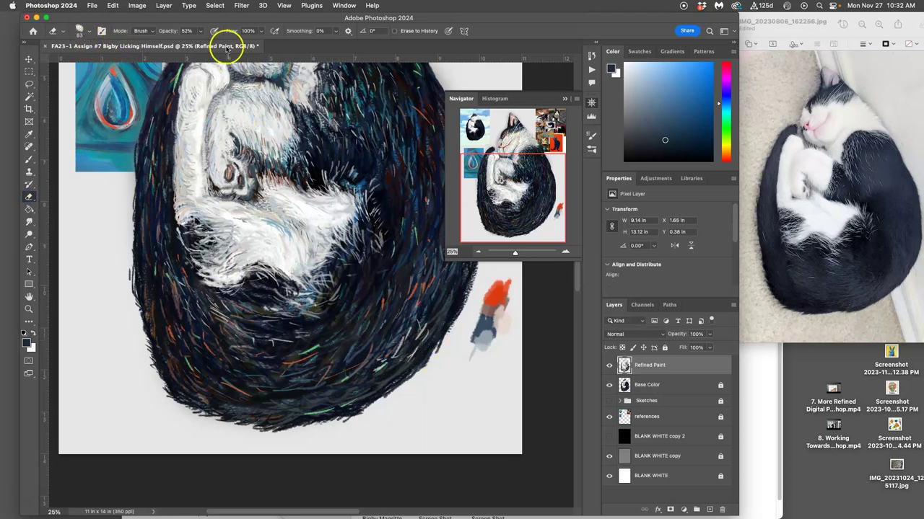
pyautogui.click(201, 31)
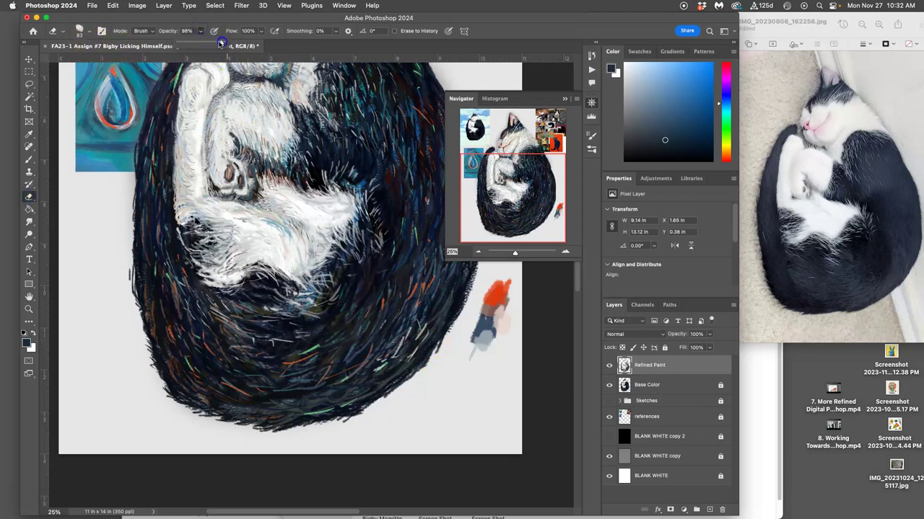
pyautogui.click(439, 354)
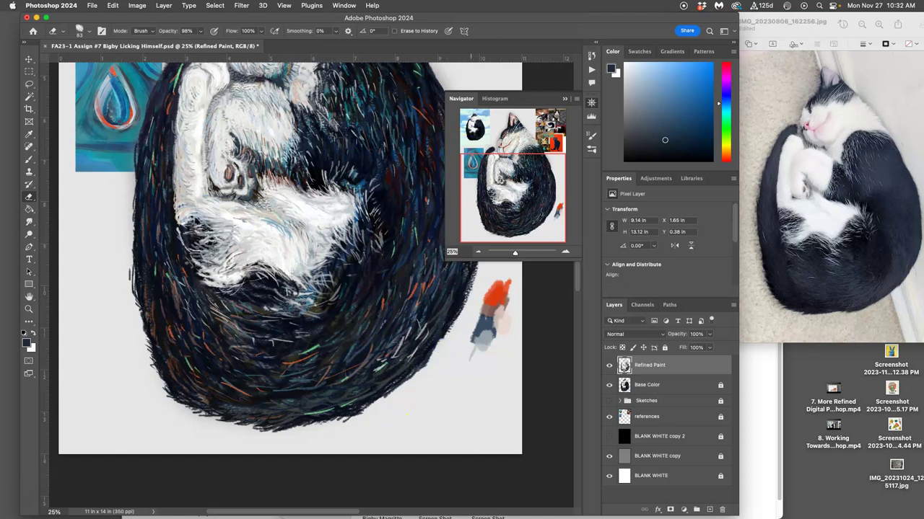
# Give the Eraser Shape Dynamics with Pen Pressure size control and 15% angle jitter, and trim the cat's outer fur edge
pyautogui.click(592, 135)
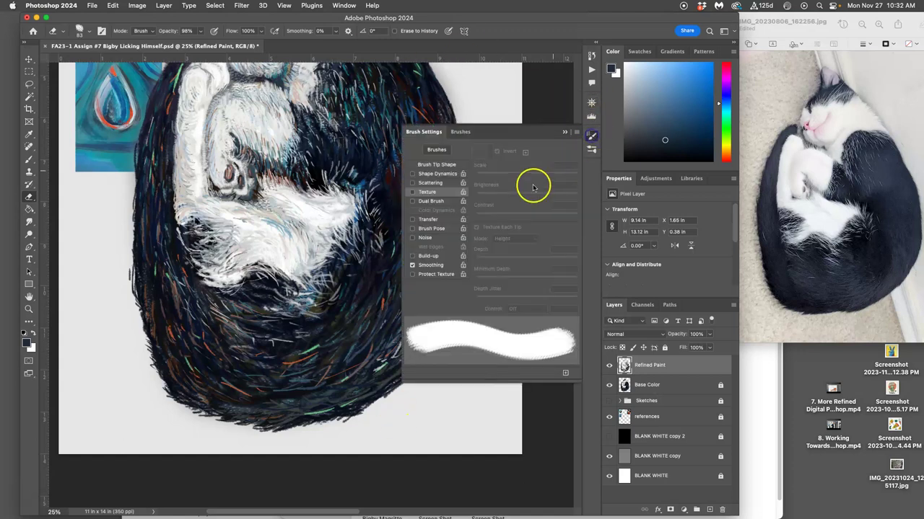
pyautogui.click(421, 178)
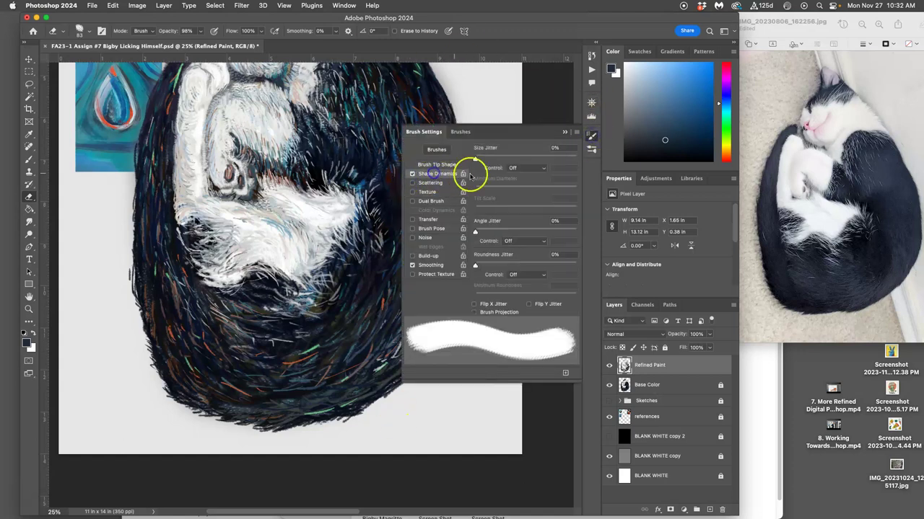
pyautogui.click(517, 169)
pyautogui.click(524, 188)
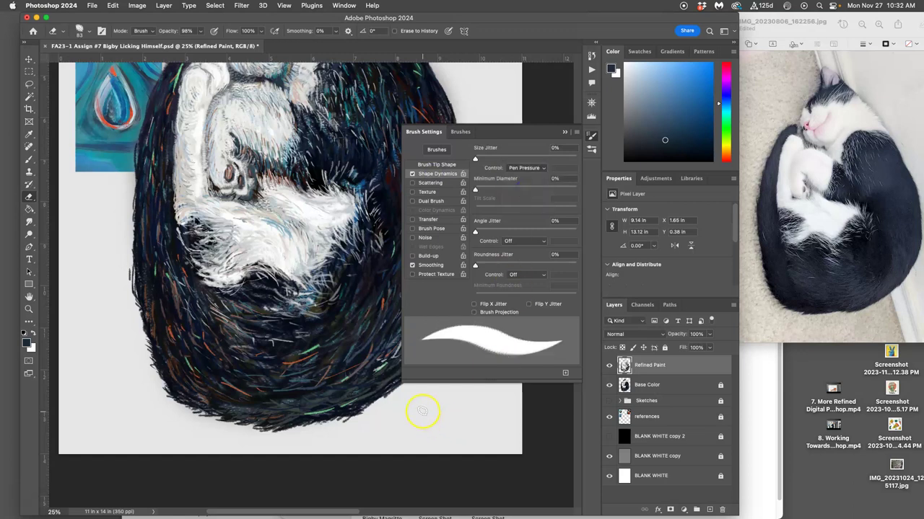
pyautogui.click(490, 232)
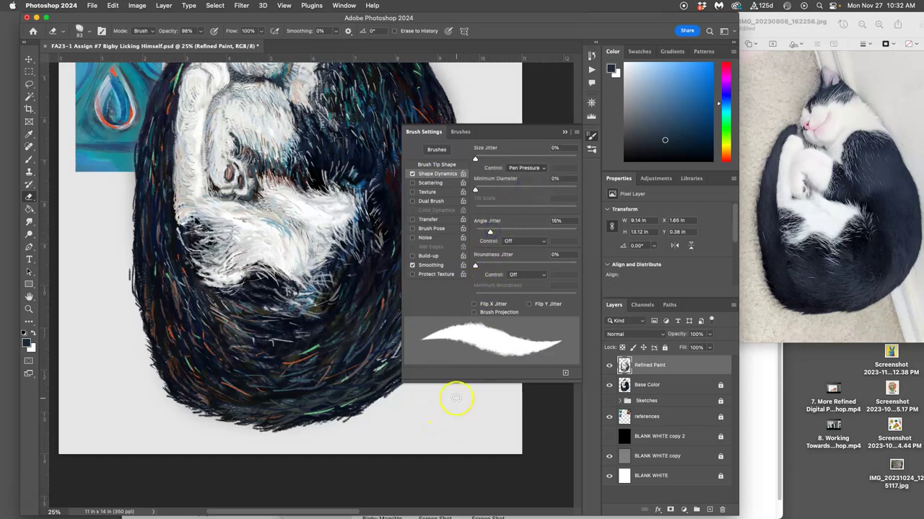
pyautogui.click(563, 132)
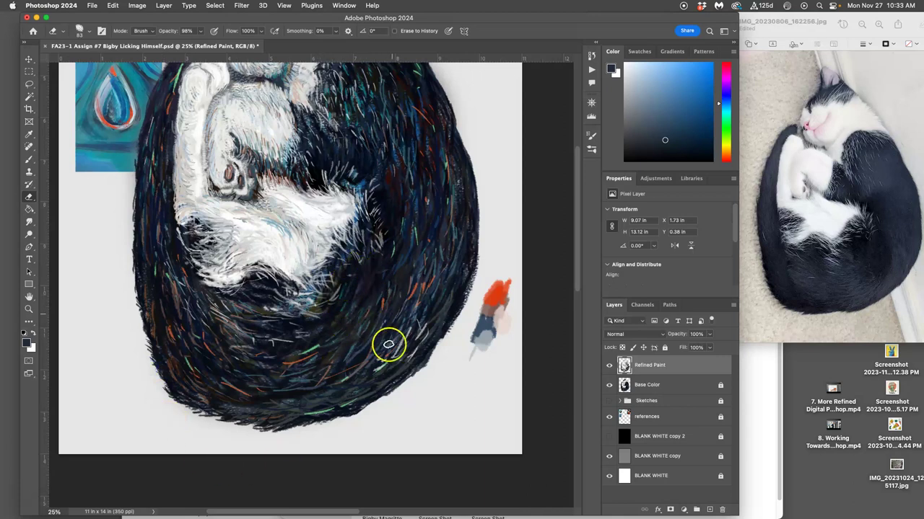
pyautogui.moveTo(441, 380); pyautogui.dragTo(437, 393)
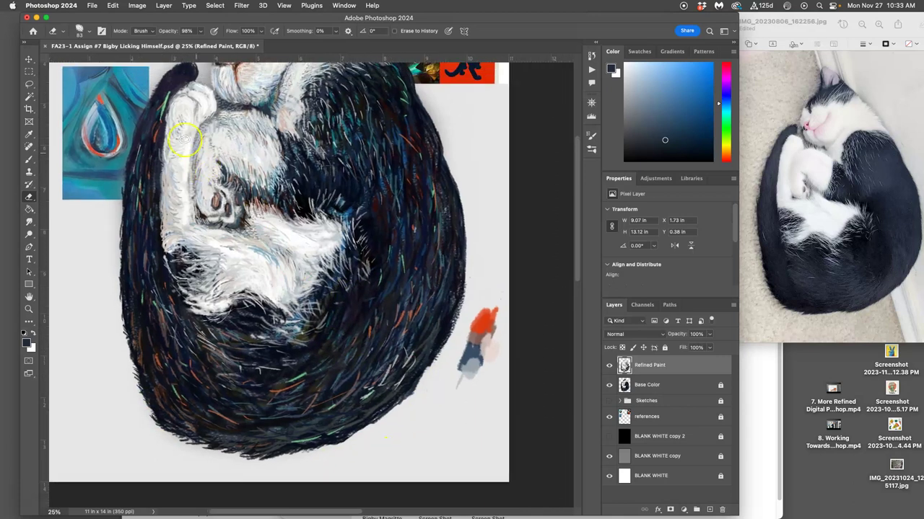
# With the Brush, sample navy and slate blue and paint fine strokes in the dark fur below the white belly
pyautogui.moveTo(179, 134); pyautogui.dragTo(205, 182)
pyautogui.click(29, 158)
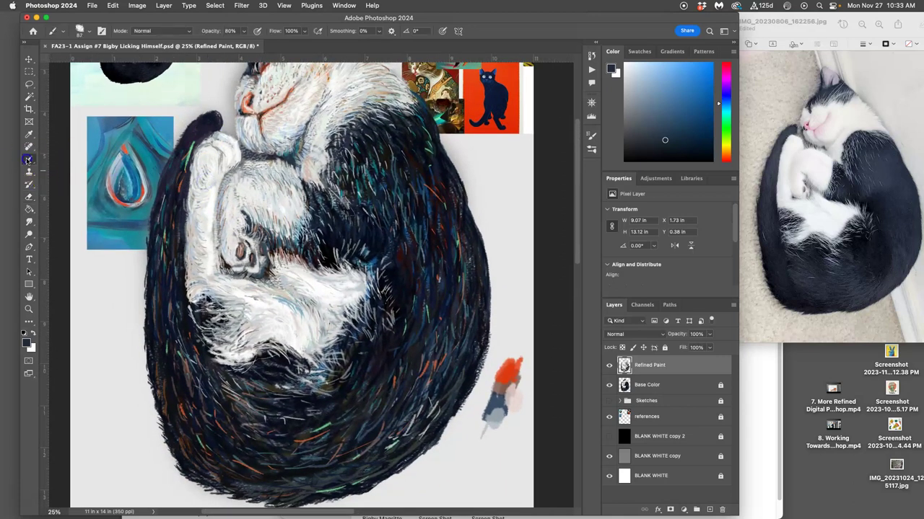
pyautogui.keyDown('alt'); pyautogui.click(278, 375); pyautogui.keyUp('alt')
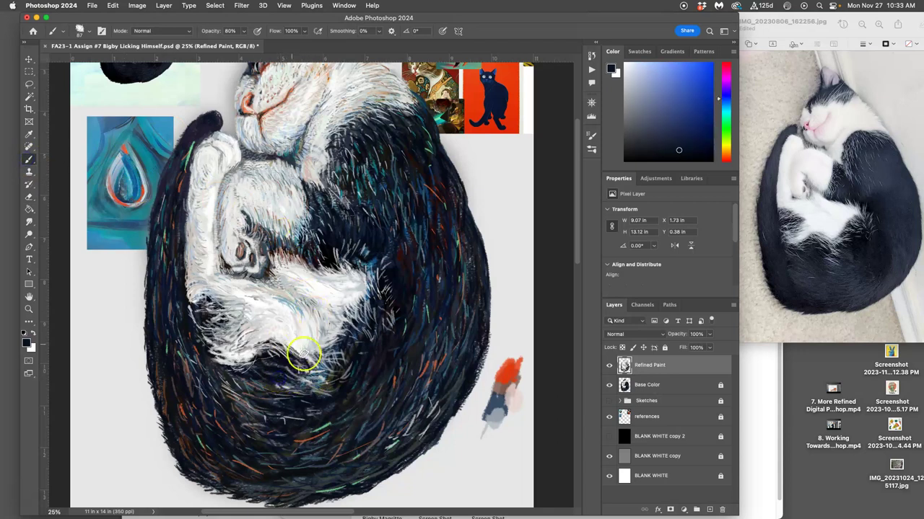
pyautogui.keyDown('alt'); pyautogui.click(500, 402); pyautogui.keyUp('alt')
pyautogui.keyDown('alt'); pyautogui.click(276, 367); pyautogui.keyUp('alt')
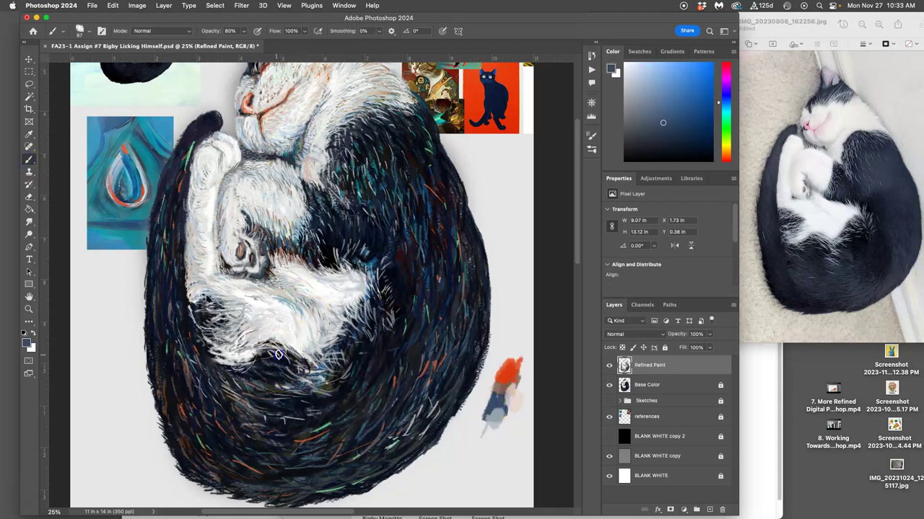
pyautogui.keyDown('alt'); pyautogui.click(281, 378); pyautogui.keyUp('alt')
# Paint slate-blue and dark navy strokes across the curved fur of the cat's lower body
pyautogui.moveTo(254, 375)
pyautogui.mouseDown()
pyautogui.moveTo(285, 373)
pyautogui.moveTo(266, 411)
pyautogui.moveTo(275, 419)
pyautogui.moveTo(270, 434)
pyautogui.moveTo(217, 432)
pyautogui.moveTo(244, 453)
pyautogui.moveTo(233, 417)
pyautogui.moveTo(243, 430)
pyautogui.moveTo(273, 437)
pyautogui.moveTo(260, 463)
pyautogui.moveTo(269, 425)
pyautogui.moveTo(308, 420)
pyautogui.moveTo(334, 432)
pyautogui.mouseUp()
pyautogui.moveTo(300, 434)
pyautogui.mouseDown()
pyautogui.moveTo(344, 425)
pyautogui.moveTo(359, 450)
pyautogui.moveTo(378, 440)
pyautogui.mouseUp()
pyautogui.keyDown('alt'); pyautogui.click(442, 385); pyautogui.keyUp('alt')
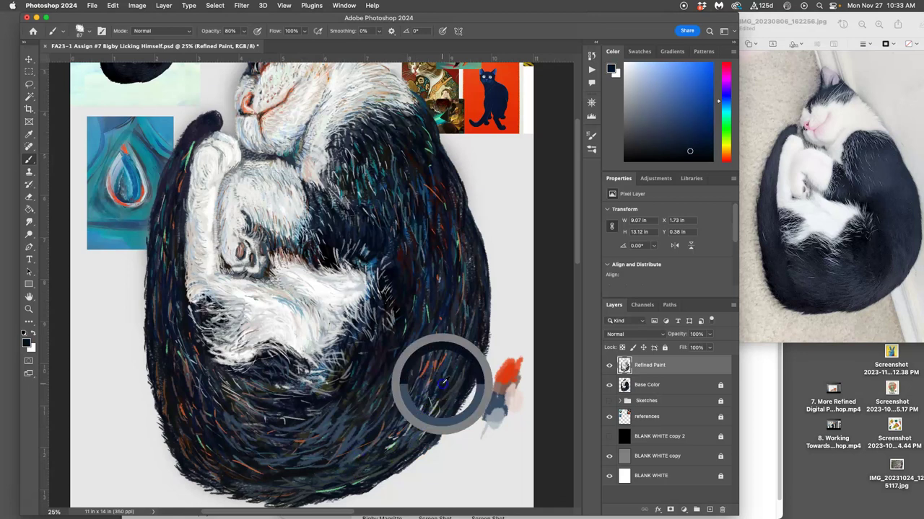
pyautogui.moveTo(426, 411)
pyautogui.mouseDown()
pyautogui.moveTo(410, 425)
pyautogui.moveTo(383, 419)
pyautogui.moveTo(369, 429)
pyautogui.mouseUp()
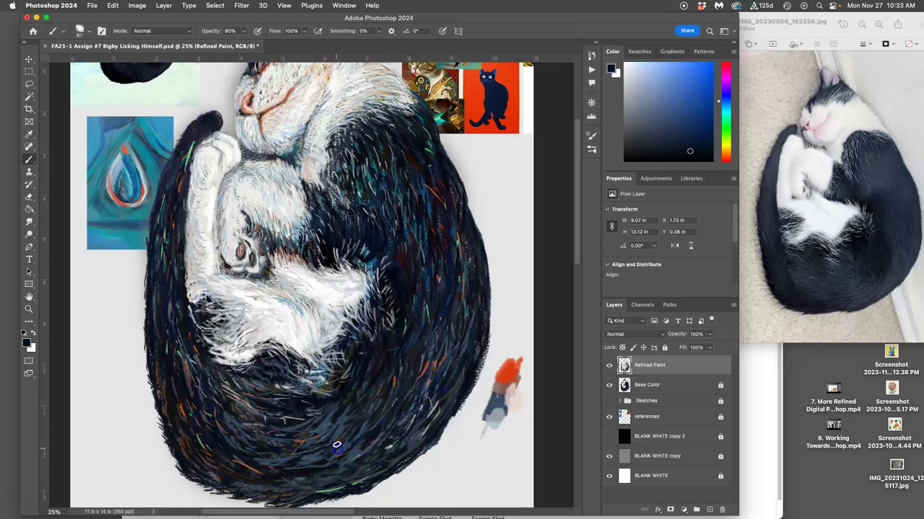
pyautogui.click(355, 406)
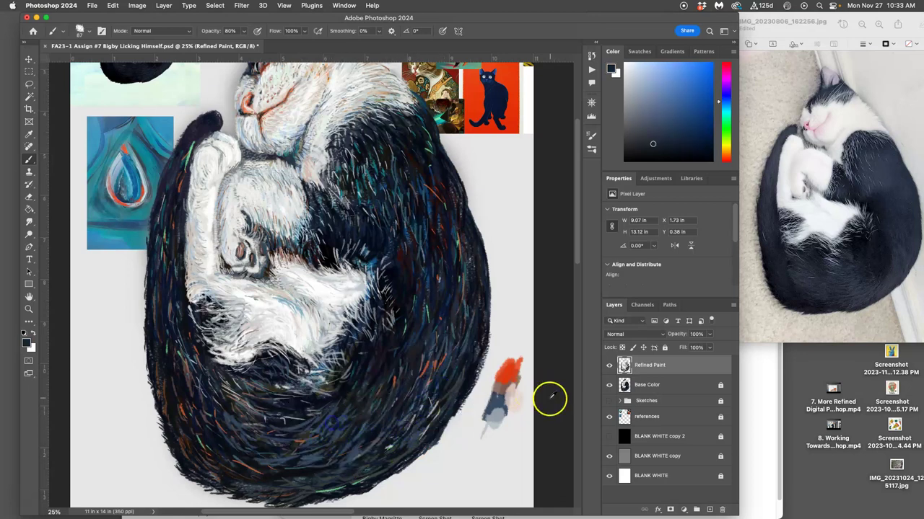
# Sample the light grey-blue paint swatch and add highlight strokes to the fur on the cat's lower right side
pyautogui.keyDown('alt'); pyautogui.click(498, 416); pyautogui.keyUp('alt')
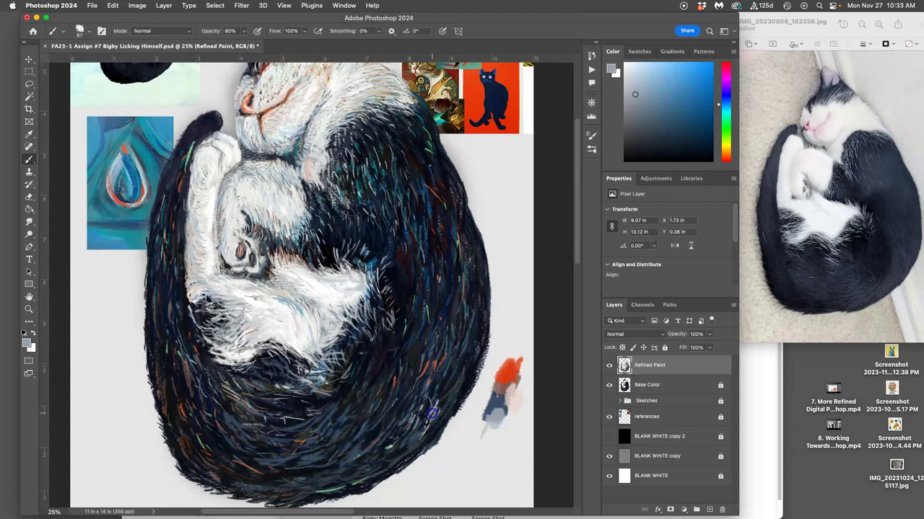
pyautogui.moveTo(423, 381)
pyautogui.mouseDown()
pyautogui.moveTo(429, 410)
pyautogui.moveTo(431, 381)
pyautogui.moveTo(432, 397)
pyautogui.mouseUp()
pyautogui.moveTo(448, 309); pyautogui.dragTo(464, 355)
# Sample the slate-blue paint swatch and paint strokes up the cat's right side and across its upper back
pyautogui.keyDown('alt'); pyautogui.click(500, 397); pyautogui.keyUp('alt')
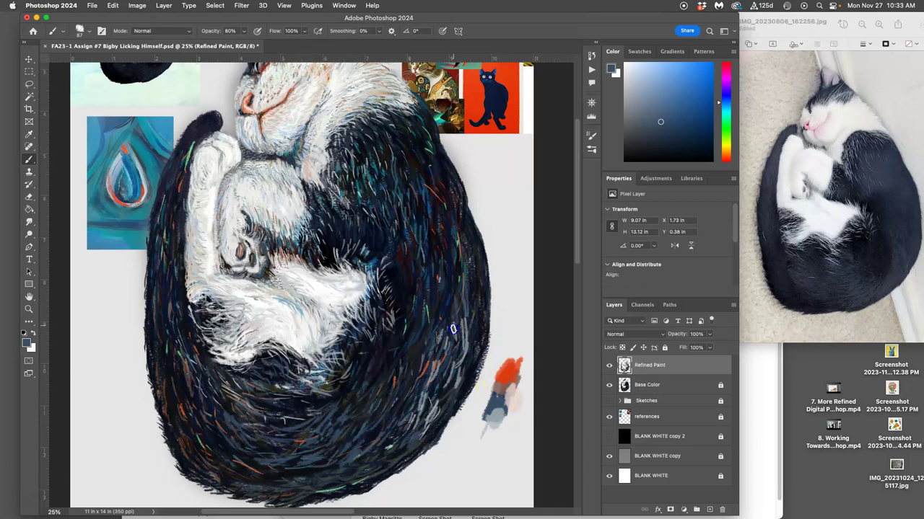
pyautogui.keyDown('alt'); pyautogui.click(441, 304); pyautogui.keyUp('alt')
pyautogui.click(448, 262)
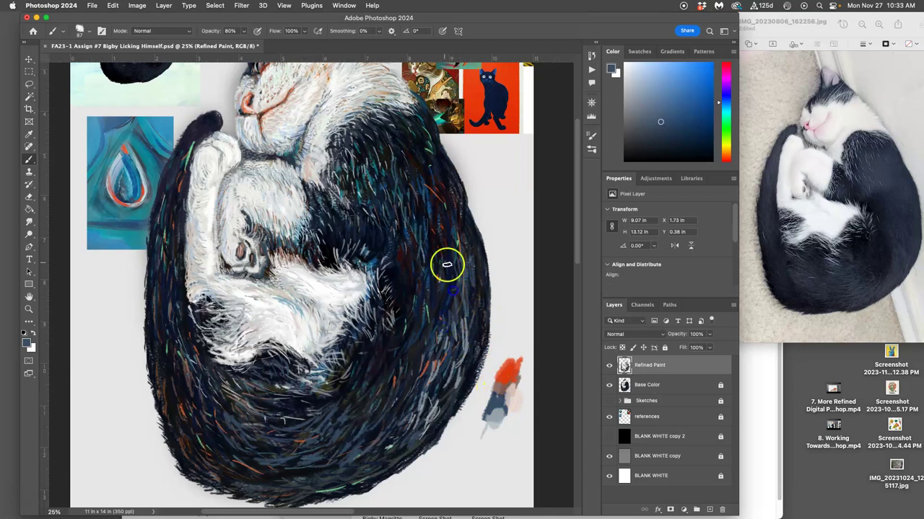
pyautogui.click(421, 213)
pyautogui.moveTo(421, 160); pyautogui.dragTo(431, 189)
pyautogui.moveTo(425, 144)
pyautogui.mouseDown()
pyautogui.moveTo(439, 168)
pyautogui.moveTo(405, 174)
pyautogui.mouseUp()
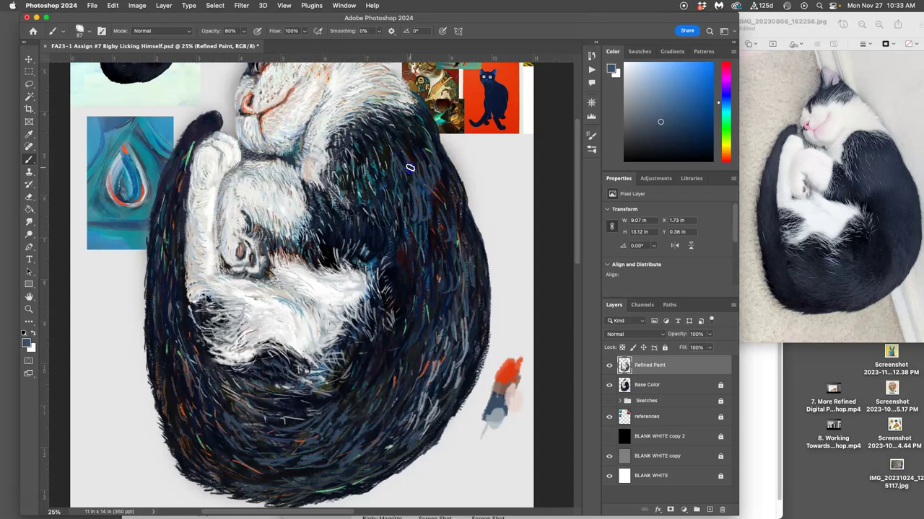
pyautogui.moveTo(415, 142); pyautogui.dragTo(418, 172)
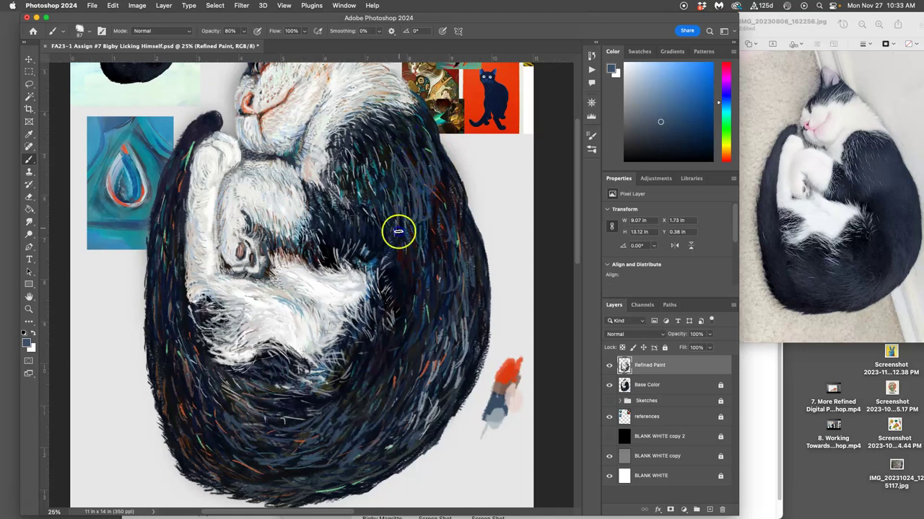
pyautogui.moveTo(384, 203)
pyautogui.mouseDown()
pyautogui.moveTo(382, 246)
pyautogui.moveTo(388, 218)
pyautogui.moveTo(413, 244)
pyautogui.mouseUp()
pyautogui.moveTo(432, 174)
pyautogui.mouseDown()
pyautogui.moveTo(438, 217)
pyautogui.moveTo(447, 161)
pyautogui.moveTo(455, 202)
pyautogui.mouseUp()
# Resample the slate blue and add more strokes on the right shoulder and in the dark fur right of the belly
pyautogui.keyDown('alt'); pyautogui.click(490, 366); pyautogui.keyUp('alt')
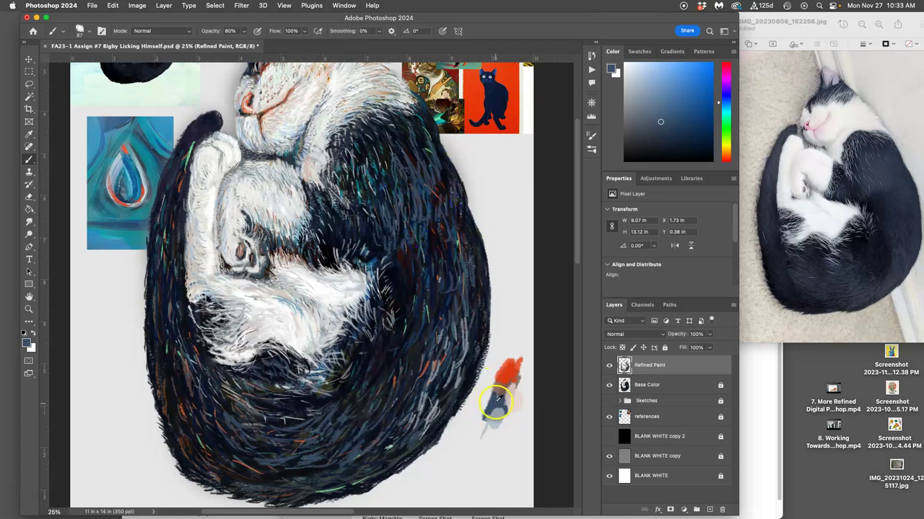
pyautogui.click(445, 275)
pyautogui.moveTo(437, 167)
pyautogui.mouseDown()
pyautogui.moveTo(446, 190)
pyautogui.moveTo(438, 205)
pyautogui.moveTo(422, 185)
pyautogui.moveTo(449, 196)
pyautogui.mouseUp()
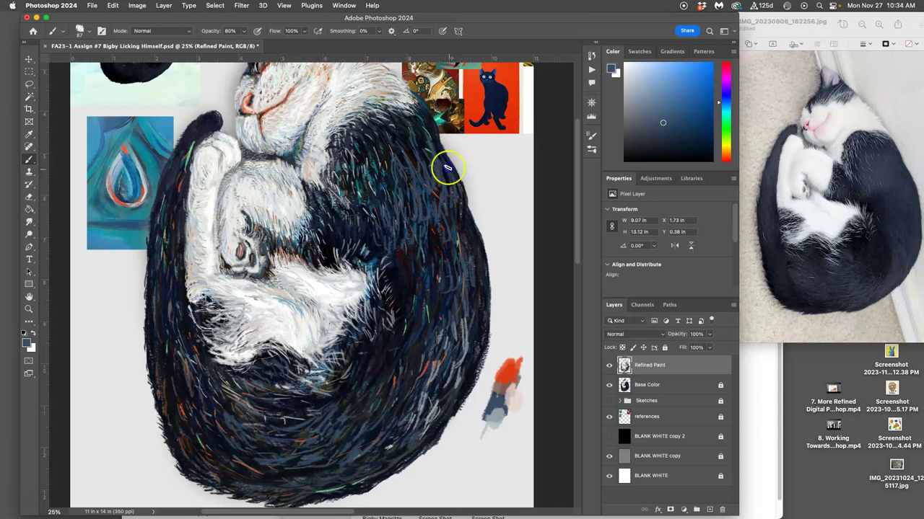
pyautogui.click(423, 305)
pyautogui.click(420, 273)
pyautogui.click(416, 313)
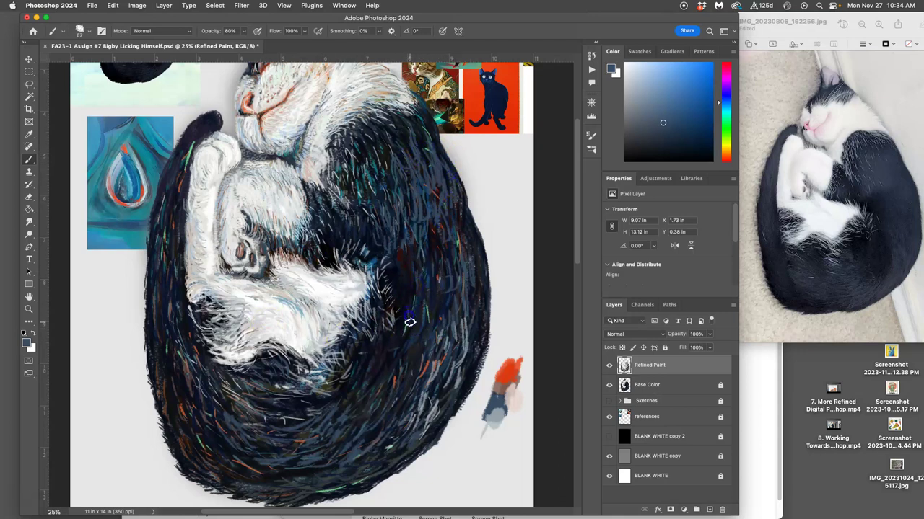
pyautogui.click(410, 330)
# Sample near-black from the fur and paint dark strokes between the blue ones right of the belly and along the right flank
pyautogui.keyDown('alt'); pyautogui.click(400, 328); pyautogui.keyUp('alt')
pyautogui.moveTo(394, 345)
pyautogui.mouseDown()
pyautogui.moveTo(405, 369)
pyautogui.moveTo(417, 348)
pyautogui.moveTo(398, 394)
pyautogui.moveTo(395, 371)
pyautogui.moveTo(390, 394)
pyautogui.moveTo(380, 384)
pyautogui.moveTo(361, 399)
pyautogui.moveTo(408, 390)
pyautogui.moveTo(406, 414)
pyautogui.mouseUp()
pyautogui.click(418, 348)
pyautogui.click(380, 384)
pyautogui.moveTo(400, 289); pyautogui.dragTo(399, 319)
pyautogui.moveTo(428, 289); pyautogui.dragTo(432, 345)
pyautogui.keyDown('alt'); pyautogui.click(469, 316); pyautogui.keyUp('alt')
pyautogui.moveTo(476, 307); pyautogui.dragTo(459, 377)
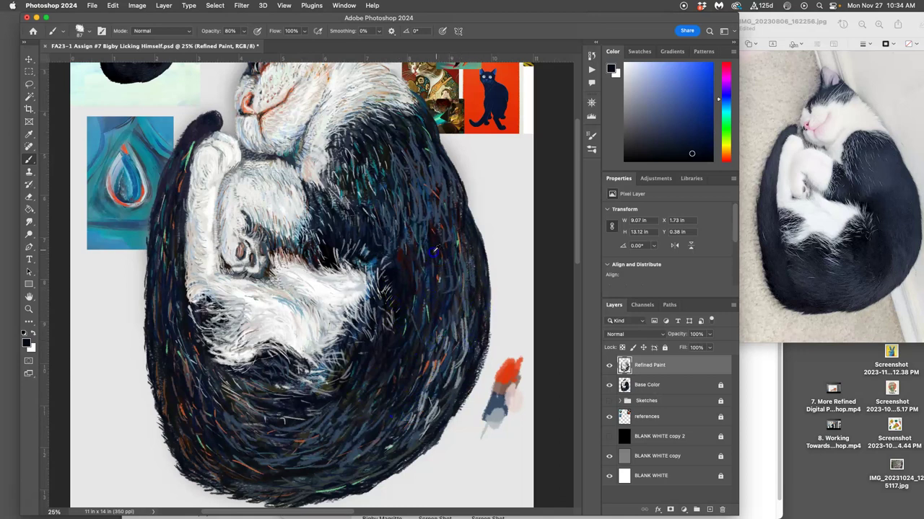
# Sample dark navy from the fur on the right flank and paint strokes down the flank
pyautogui.keyDown('alt'); pyautogui.click(445, 252); pyautogui.keyUp('alt')
pyautogui.moveTo(451, 307); pyautogui.dragTo(457, 355)
pyautogui.moveTo(452, 305)
pyautogui.mouseDown()
pyautogui.moveTo(462, 354)
pyautogui.moveTo(454, 380)
pyautogui.mouseUp()
pyautogui.moveTo(460, 340); pyautogui.dragTo(445, 268)
# Paint dark navy strokes over the cat's upper back and right shoulder
pyautogui.click(437, 189)
pyautogui.click(413, 161)
pyautogui.click(403, 164)
pyautogui.moveTo(377, 150); pyautogui.dragTo(401, 190)
pyautogui.moveTo(398, 134)
pyautogui.mouseDown()
pyautogui.moveTo(412, 164)
pyautogui.moveTo(434, 161)
pyautogui.mouseUp()
pyautogui.click(433, 166)
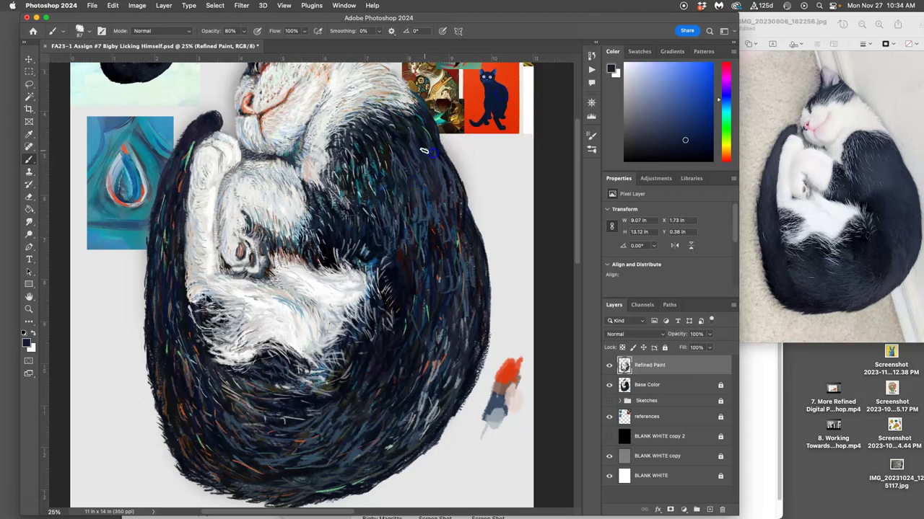
pyautogui.click(437, 161)
pyautogui.click(427, 214)
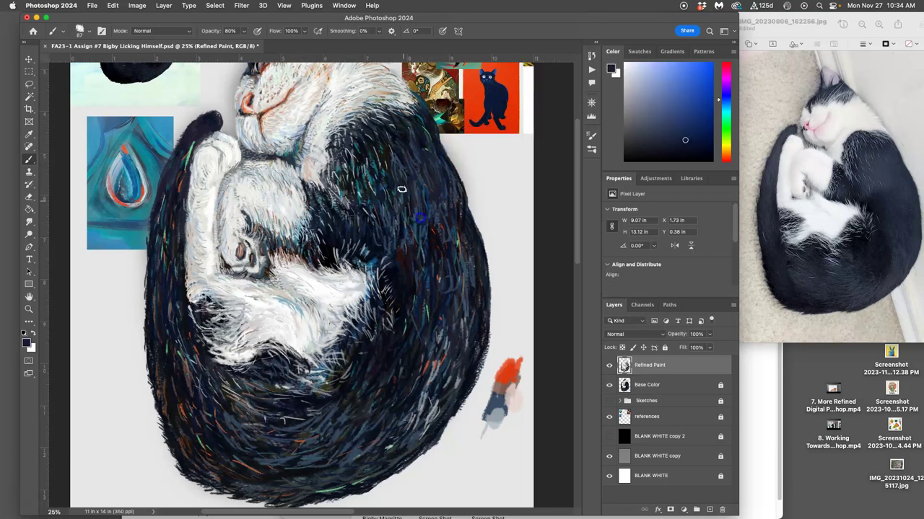
pyautogui.click(383, 193)
pyautogui.click(438, 180)
pyautogui.click(391, 248)
# Add many short dark navy strokes down the right flank, from shoulder height to the lower right side
pyautogui.click(456, 208)
pyautogui.click(443, 277)
pyautogui.click(440, 317)
pyautogui.click(447, 276)
pyautogui.click(444, 332)
pyautogui.click(450, 269)
pyautogui.click(469, 277)
pyautogui.click(466, 227)
pyautogui.click(457, 248)
pyautogui.click(458, 224)
pyautogui.click(474, 283)
pyautogui.click(449, 302)
pyautogui.click(466, 335)
pyautogui.click(431, 281)
pyautogui.click(447, 274)
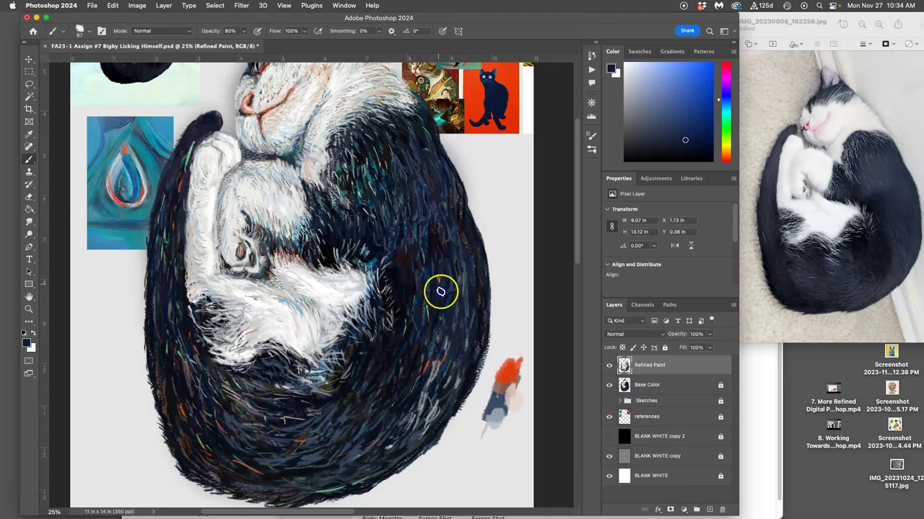
pyautogui.click(433, 344)
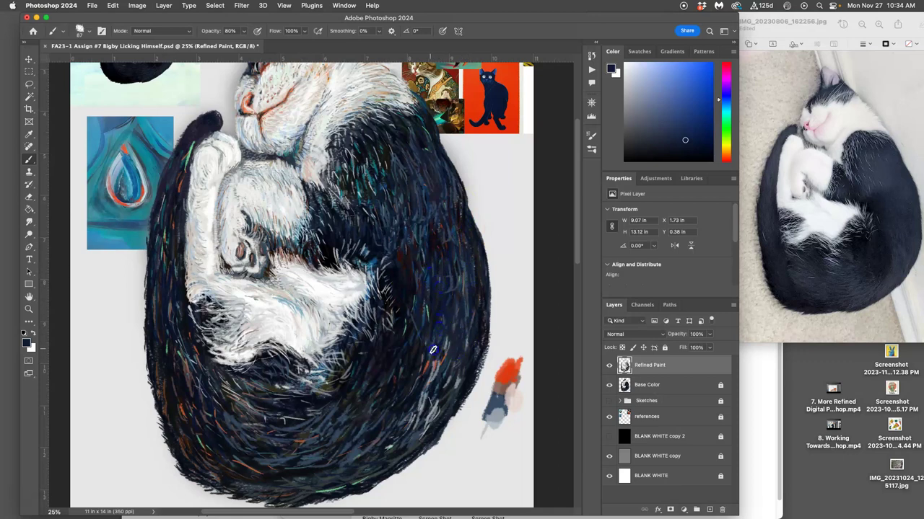
pyautogui.click(433, 374)
# Lower the brush opacity to 53% and paint softer strokes on the lower right flank
pyautogui.click(316, 215)
pyautogui.click(237, 31)
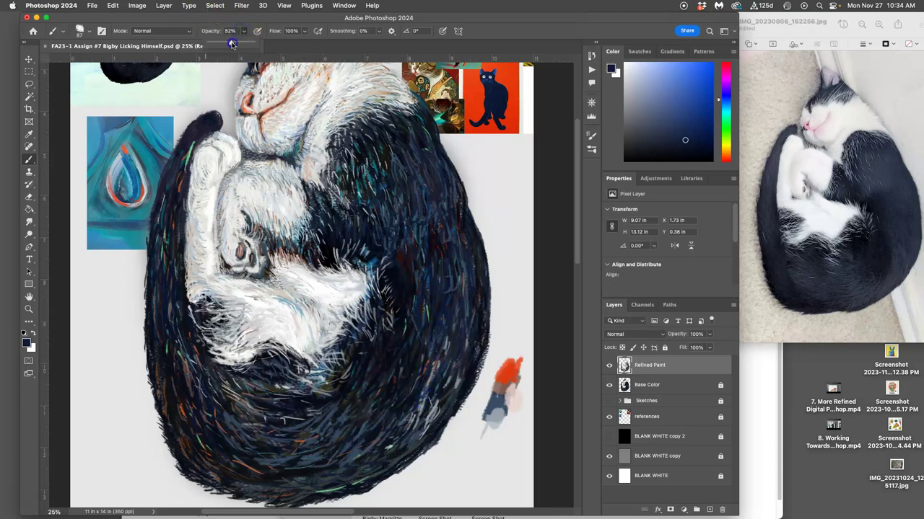
pyautogui.click(439, 334)
pyautogui.click(423, 354)
pyautogui.click(449, 313)
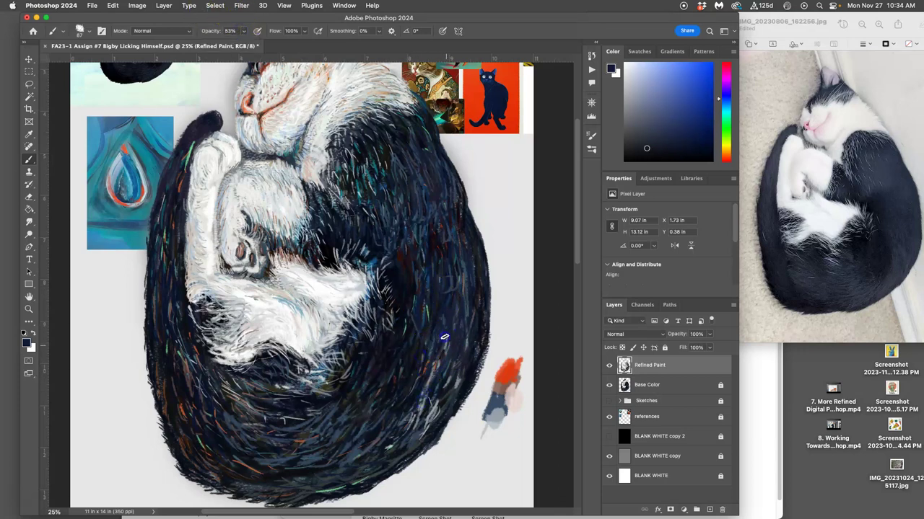
# Sample near-black from the fur right of the belly and paint dark strokes there and down the lower right side
pyautogui.keyDown('alt'); pyautogui.click(406, 291); pyautogui.keyUp('alt')
pyautogui.moveTo(412, 309)
pyautogui.mouseDown()
pyautogui.moveTo(399, 350)
pyautogui.moveTo(425, 322)
pyautogui.mouseUp()
pyautogui.click(419, 308)
pyautogui.click(412, 308)
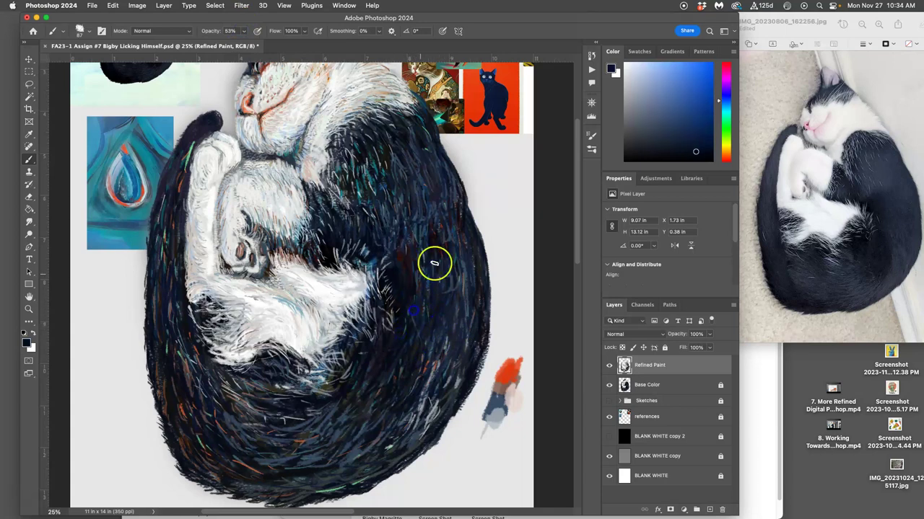
pyautogui.click(454, 292)
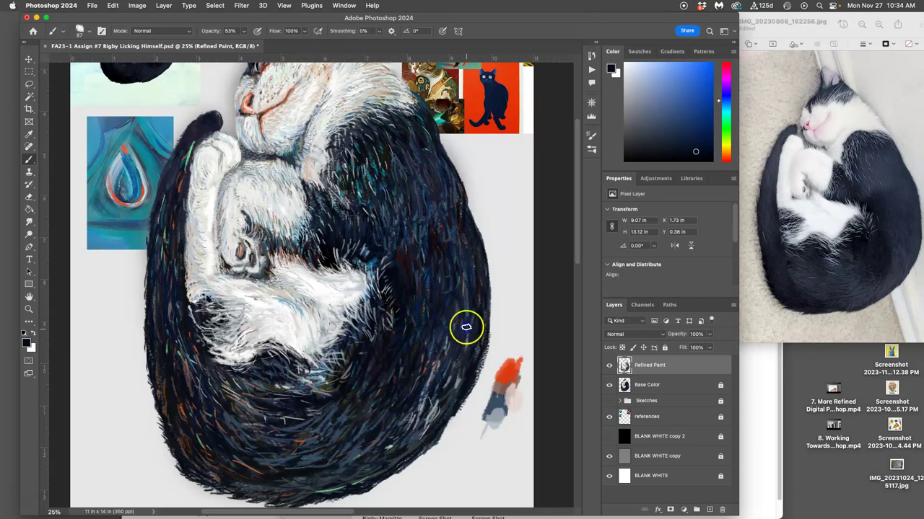
pyautogui.click(455, 370)
pyautogui.moveTo(449, 363)
pyautogui.mouseDown()
pyautogui.moveTo(440, 406)
pyautogui.moveTo(435, 398)
pyautogui.moveTo(426, 409)
pyautogui.mouseUp()
pyautogui.moveTo(426, 375); pyautogui.dragTo(420, 397)
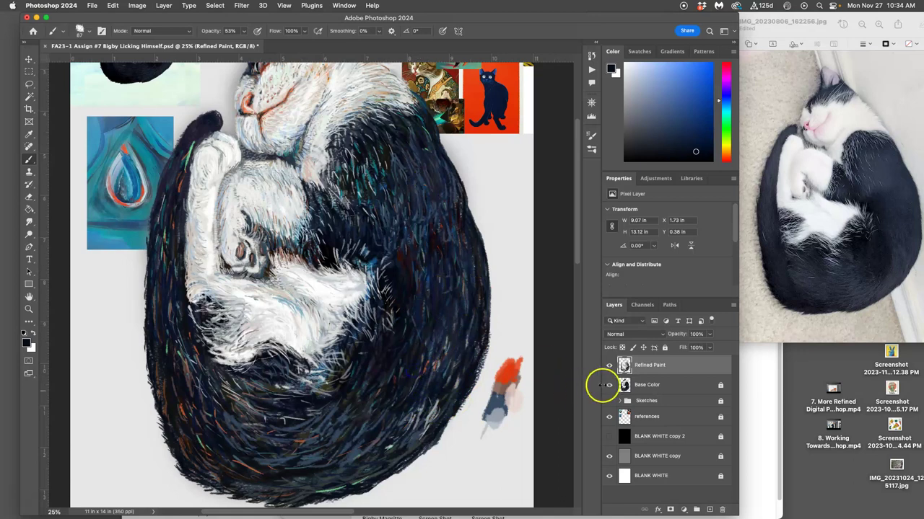
# Hide and reshow the Base Color layer to check the refined paint strokes on their own
pyautogui.click(609, 385)
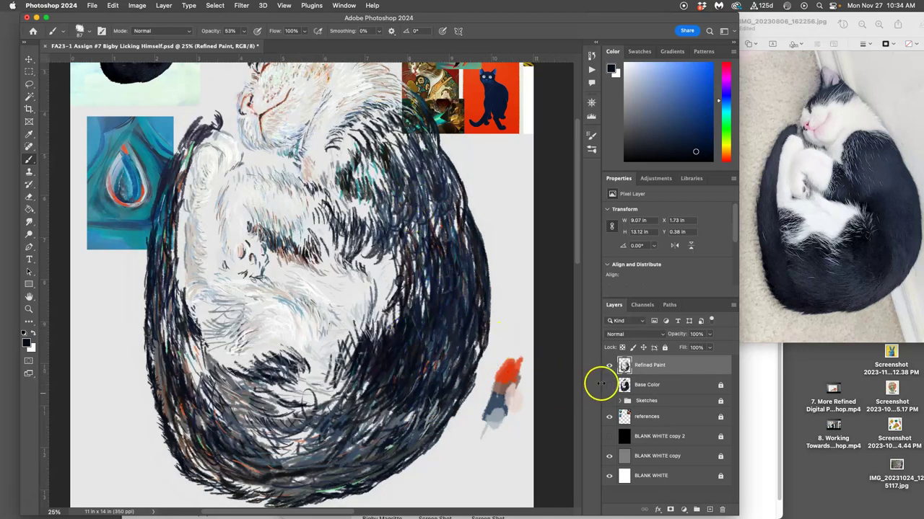
pyautogui.click(609, 385)
# Sample grey-blue from the lower right fur and add highlight strokes on the lower right side, flank and upper back
pyautogui.moveTo(445, 328)
pyautogui.mouseDown()
pyautogui.moveTo(442, 361)
pyautogui.moveTo(425, 387)
pyautogui.moveTo(428, 363)
pyautogui.moveTo(402, 400)
pyautogui.mouseUp()
pyautogui.keyDown('alt'); pyautogui.click(429, 413); pyautogui.keyUp('alt')
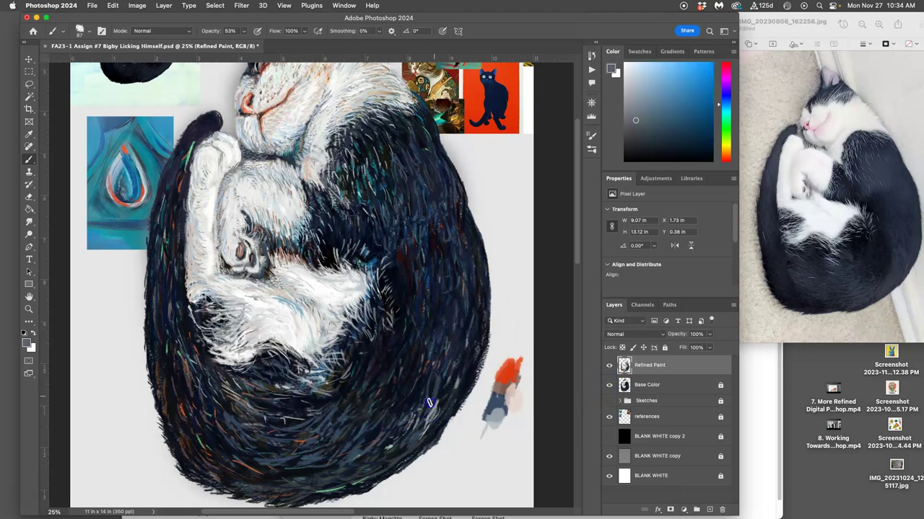
pyautogui.click(420, 378)
pyautogui.moveTo(462, 357); pyautogui.dragTo(458, 380)
pyautogui.moveTo(479, 334); pyautogui.dragTo(452, 378)
pyautogui.moveTo(432, 419); pyautogui.dragTo(423, 430)
pyautogui.click(450, 262)
pyautogui.click(430, 200)
pyautogui.click(411, 200)
# Sample light grey from the white chest fur and add a few light hairs to the dark upper back and flank
pyautogui.keyDown('alt'); pyautogui.click(347, 118); pyautogui.keyUp('alt')
pyautogui.click(383, 180)
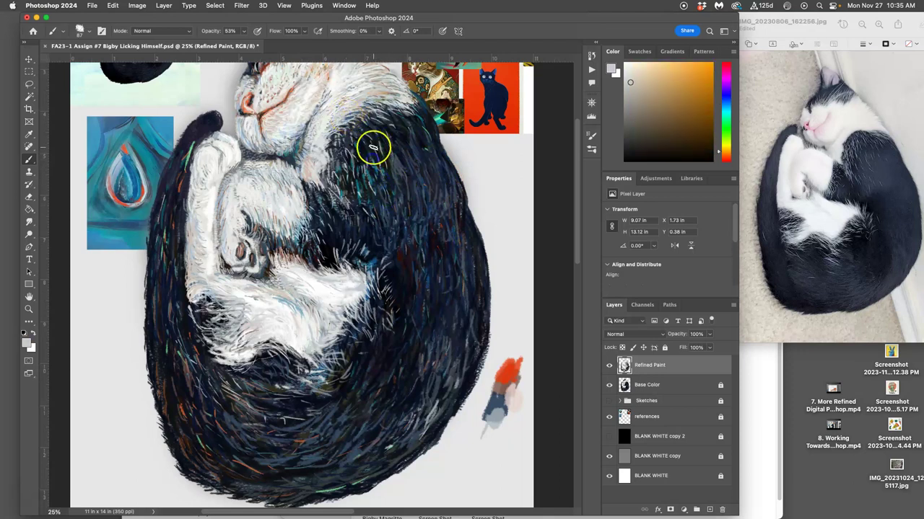
pyautogui.click(421, 280)
# Alternate between dark navy and grey-blue tones sampled from the fur to blend strokes along the lower right flank
pyautogui.keyDown('alt'); pyautogui.click(466, 318); pyautogui.keyUp('alt')
pyautogui.moveTo(465, 322)
pyautogui.mouseDown()
pyautogui.moveTo(453, 333)
pyautogui.moveTo(471, 326)
pyautogui.moveTo(472, 336)
pyautogui.moveTo(446, 316)
pyautogui.mouseUp()
pyautogui.keyDown('alt'); pyautogui.click(478, 309); pyautogui.keyUp('alt')
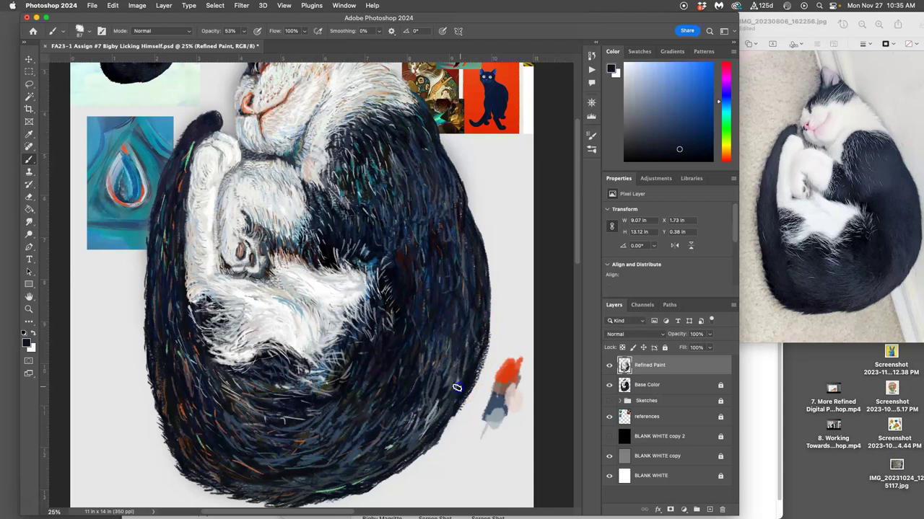
pyautogui.click(470, 319)
pyautogui.keyDown('alt'); pyautogui.click(460, 347); pyautogui.keyUp('alt')
pyautogui.click(439, 397)
pyautogui.keyDown('alt'); pyautogui.click(439, 404); pyautogui.keyUp('alt')
pyautogui.click(474, 375)
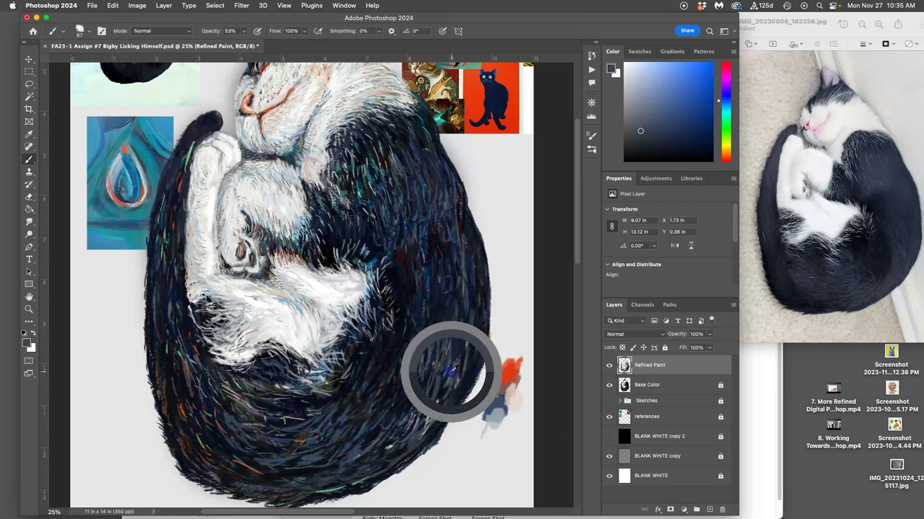
# Sample slate blue from the lower right fur and paint strokes along the cat's right edge and lower flank
pyautogui.moveTo(451, 372)
pyautogui.mouseDown()
pyautogui.moveTo(438, 375)
pyautogui.moveTo(447, 373)
pyautogui.mouseUp()
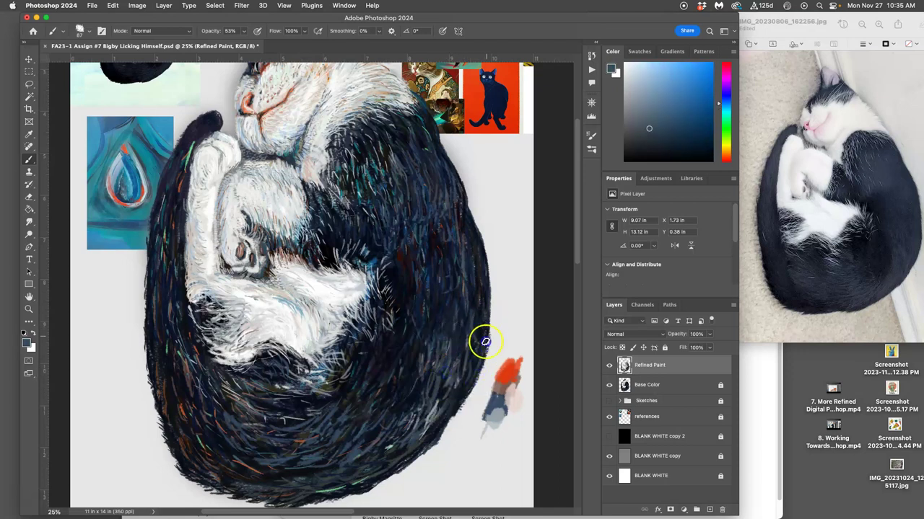
pyautogui.moveTo(484, 346); pyautogui.dragTo(480, 353)
pyautogui.moveTo(483, 296); pyautogui.dragTo(477, 318)
pyautogui.moveTo(474, 265)
pyautogui.mouseDown()
pyautogui.moveTo(476, 340)
pyautogui.moveTo(477, 251)
pyautogui.moveTo(476, 284)
pyautogui.mouseUp()
pyautogui.moveTo(463, 254); pyautogui.dragTo(474, 324)
pyautogui.moveTo(450, 357)
pyautogui.mouseDown()
pyautogui.moveTo(471, 331)
pyautogui.moveTo(460, 388)
pyautogui.moveTo(445, 394)
pyautogui.moveTo(461, 361)
pyautogui.moveTo(466, 388)
pyautogui.moveTo(428, 406)
pyautogui.moveTo(444, 367)
pyautogui.moveTo(438, 404)
pyautogui.moveTo(444, 390)
pyautogui.moveTo(397, 435)
pyautogui.moveTo(428, 337)
pyautogui.moveTo(425, 390)
pyautogui.mouseUp()
# Resample dark and grey-blue fur tones and paint strokes down the right flank and around the lower right curve
pyautogui.keyDown('alt'); pyautogui.click(409, 377); pyautogui.keyUp('alt')
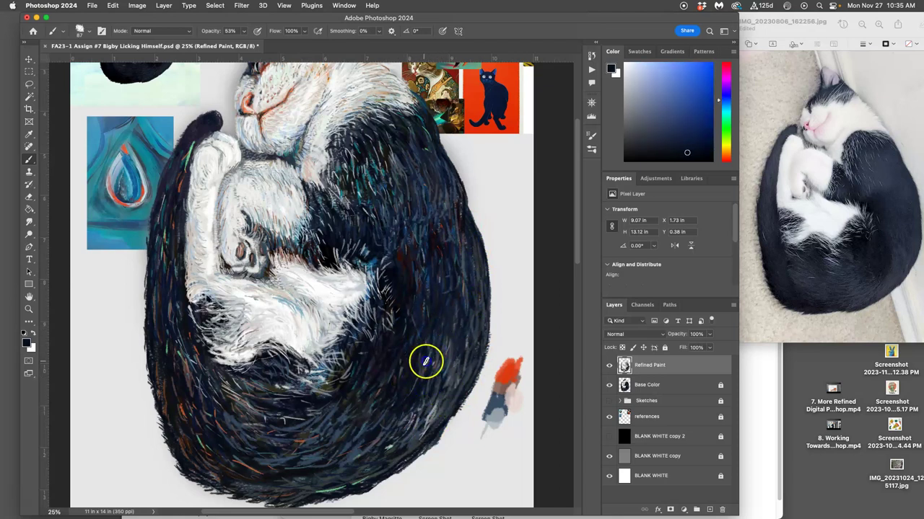
pyautogui.keyDown('alt'); pyautogui.click(444, 350); pyautogui.keyUp('alt')
pyautogui.moveTo(440, 316); pyautogui.dragTo(431, 347)
pyautogui.moveTo(440, 296)
pyautogui.mouseDown()
pyautogui.moveTo(442, 328)
pyautogui.moveTo(448, 352)
pyautogui.mouseUp()
pyautogui.moveTo(431, 318); pyautogui.dragTo(435, 344)
pyautogui.moveTo(459, 308); pyautogui.dragTo(467, 341)
pyautogui.moveTo(440, 393); pyautogui.dragTo(450, 376)
pyautogui.moveTo(426, 438); pyautogui.dragTo(431, 419)
pyautogui.moveTo(407, 450)
pyautogui.mouseDown()
pyautogui.moveTo(425, 383)
pyautogui.moveTo(371, 416)
pyautogui.moveTo(355, 455)
pyautogui.mouseUp()
# Sample grey-blue tones from the lower right fur and paint curved strokes across the bottom of the body
pyautogui.keyDown('alt'); pyautogui.click(393, 428); pyautogui.keyUp('alt')
pyautogui.moveTo(423, 401); pyautogui.dragTo(433, 407)
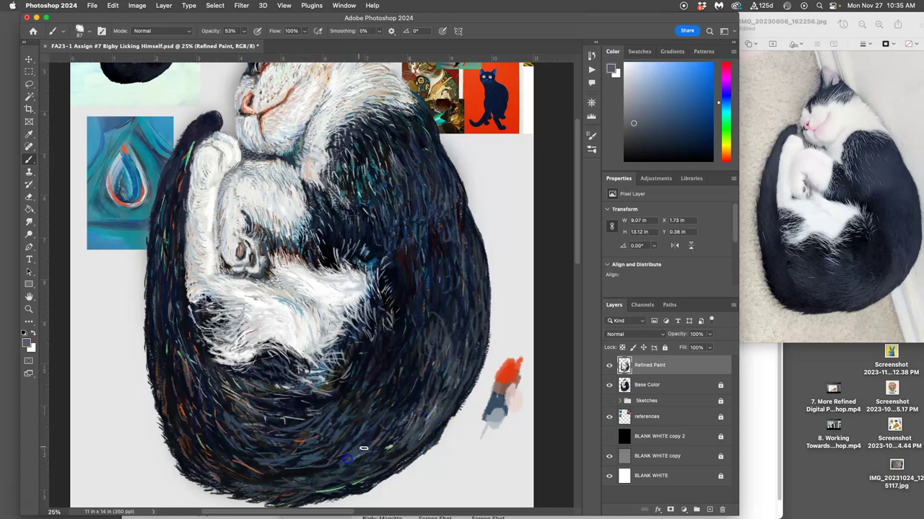
pyautogui.moveTo(337, 442)
pyautogui.mouseDown()
pyautogui.moveTo(278, 463)
pyautogui.moveTo(338, 431)
pyautogui.moveTo(305, 435)
pyautogui.moveTo(312, 409)
pyautogui.mouseUp()
pyautogui.keyDown('alt'); pyautogui.click(436, 412); pyautogui.keyUp('alt')
pyautogui.moveTo(382, 443)
pyautogui.mouseDown()
pyautogui.moveTo(337, 447)
pyautogui.moveTo(356, 427)
pyautogui.moveTo(347, 424)
pyautogui.moveTo(322, 440)
pyautogui.moveTo(346, 407)
pyautogui.moveTo(346, 425)
pyautogui.moveTo(312, 441)
pyautogui.moveTo(297, 406)
pyautogui.moveTo(321, 399)
pyautogui.moveTo(277, 417)
pyautogui.moveTo(317, 414)
pyautogui.mouseUp()
pyautogui.moveTo(387, 389)
pyautogui.mouseDown()
pyautogui.moveTo(398, 412)
pyautogui.moveTo(384, 432)
pyautogui.moveTo(374, 432)
pyautogui.moveTo(386, 413)
pyautogui.moveTo(371, 416)
pyautogui.moveTo(351, 449)
pyautogui.moveTo(406, 432)
pyautogui.moveTo(393, 451)
pyautogui.moveTo(368, 448)
pyautogui.moveTo(324, 472)
pyautogui.moveTo(395, 436)
pyautogui.moveTo(409, 431)
pyautogui.moveTo(382, 452)
pyautogui.moveTo(399, 436)
pyautogui.moveTo(389, 450)
pyautogui.moveTo(403, 463)
pyautogui.moveTo(415, 447)
pyautogui.moveTo(391, 446)
pyautogui.moveTo(413, 447)
pyautogui.moveTo(341, 477)
pyautogui.mouseUp()
# Sample dark slate from the lower fur and add strokes along the bottom edge, lower body and right flank
pyautogui.keyDown('alt'); pyautogui.click(410, 445); pyautogui.keyUp('alt')
pyautogui.keyDown('alt'); pyautogui.click(389, 449); pyautogui.keyUp('alt')
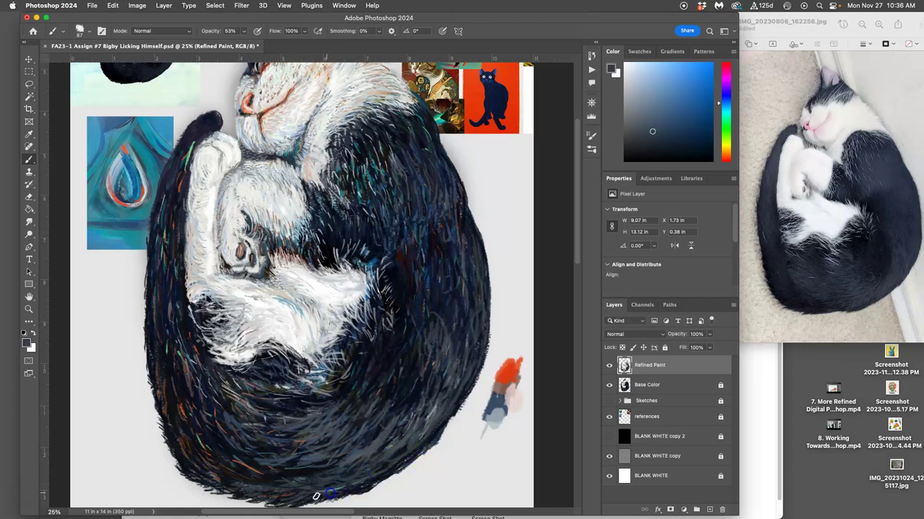
pyautogui.moveTo(281, 496)
pyautogui.mouseDown()
pyautogui.moveTo(249, 462)
pyautogui.moveTo(260, 460)
pyautogui.moveTo(229, 466)
pyautogui.moveTo(284, 471)
pyautogui.moveTo(282, 481)
pyautogui.moveTo(286, 445)
pyautogui.mouseUp()
pyautogui.moveTo(214, 434)
pyautogui.mouseDown()
pyautogui.moveTo(186, 419)
pyautogui.moveTo(200, 442)
pyautogui.moveTo(207, 426)
pyautogui.moveTo(197, 424)
pyautogui.moveTo(221, 454)
pyautogui.moveTo(214, 417)
pyautogui.moveTo(227, 452)
pyautogui.moveTo(213, 390)
pyautogui.moveTo(195, 380)
pyautogui.moveTo(227, 418)
pyautogui.moveTo(205, 397)
pyautogui.moveTo(212, 416)
pyautogui.moveTo(213, 383)
pyautogui.moveTo(231, 399)
pyautogui.moveTo(332, 410)
pyautogui.mouseUp()
pyautogui.moveTo(474, 332); pyautogui.dragTo(481, 347)
pyautogui.moveTo(436, 368); pyautogui.dragTo(427, 379)
# Resample navy and slate-grey fur tones and paint curved strokes across the dark fur below the belly
pyautogui.keyDown('alt'); pyautogui.click(414, 390); pyautogui.keyUp('alt')
pyautogui.moveTo(349, 416)
pyautogui.mouseDown()
pyautogui.moveTo(298, 410)
pyautogui.moveTo(325, 438)
pyautogui.moveTo(329, 422)
pyautogui.moveTo(310, 419)
pyautogui.moveTo(329, 417)
pyautogui.moveTo(333, 406)
pyautogui.moveTo(309, 422)
pyautogui.mouseUp()
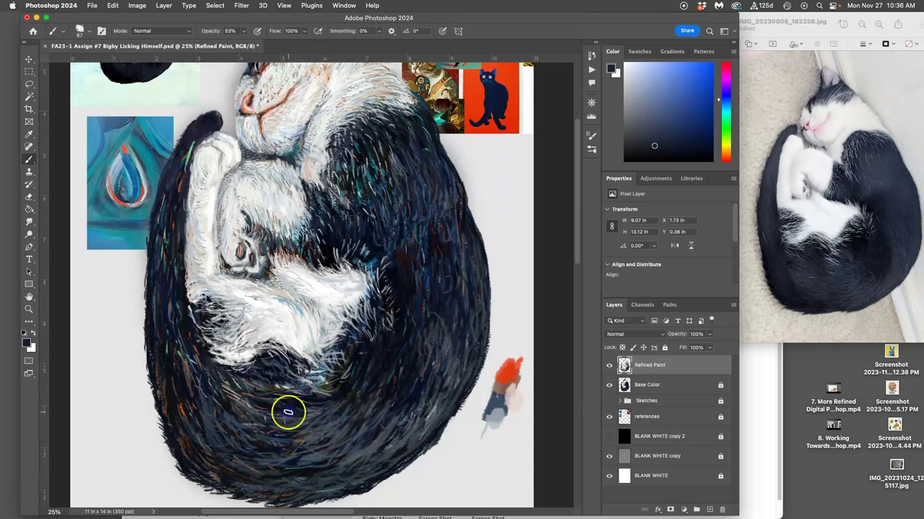
pyautogui.keyDown('alt'); pyautogui.click(301, 412); pyautogui.keyUp('alt')
pyautogui.moveTo(329, 409)
pyautogui.mouseDown()
pyautogui.moveTo(309, 427)
pyautogui.moveTo(289, 410)
pyautogui.mouseUp()
pyautogui.keyDown('alt'); pyautogui.click(339, 441); pyautogui.keyUp('alt')
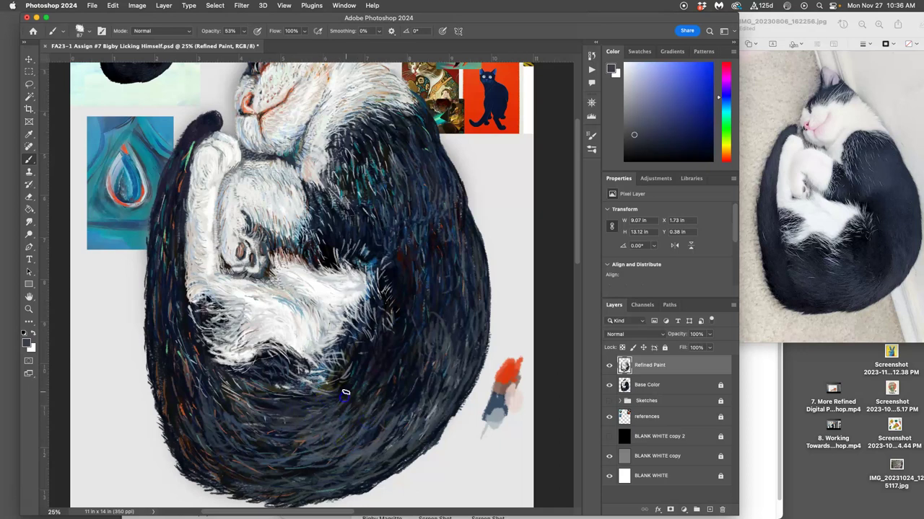
pyautogui.moveTo(378, 382)
pyautogui.mouseDown()
pyautogui.moveTo(366, 428)
pyautogui.moveTo(390, 384)
pyautogui.moveTo(357, 406)
pyautogui.mouseUp()
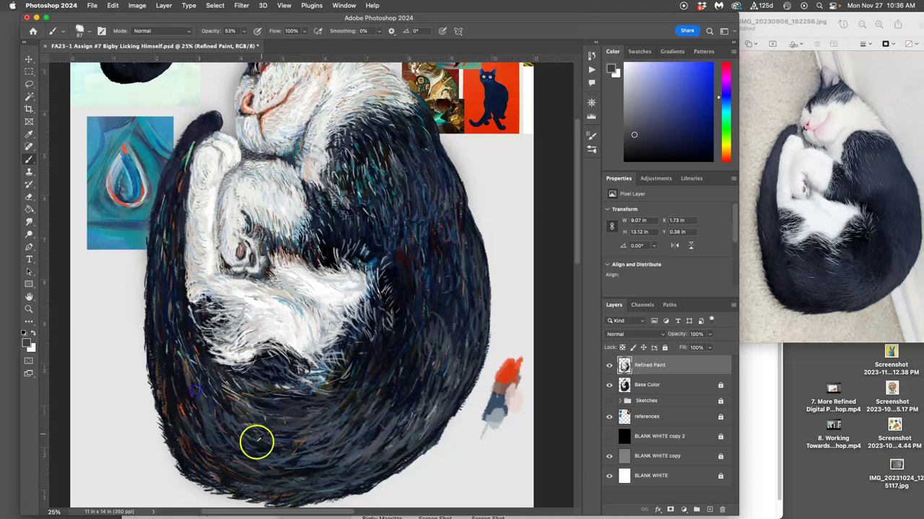
# Sample slate blue from the lower left fur and add short strokes on the cat's left side
pyautogui.keyDown('alt'); pyautogui.click(217, 428); pyautogui.keyUp('alt')
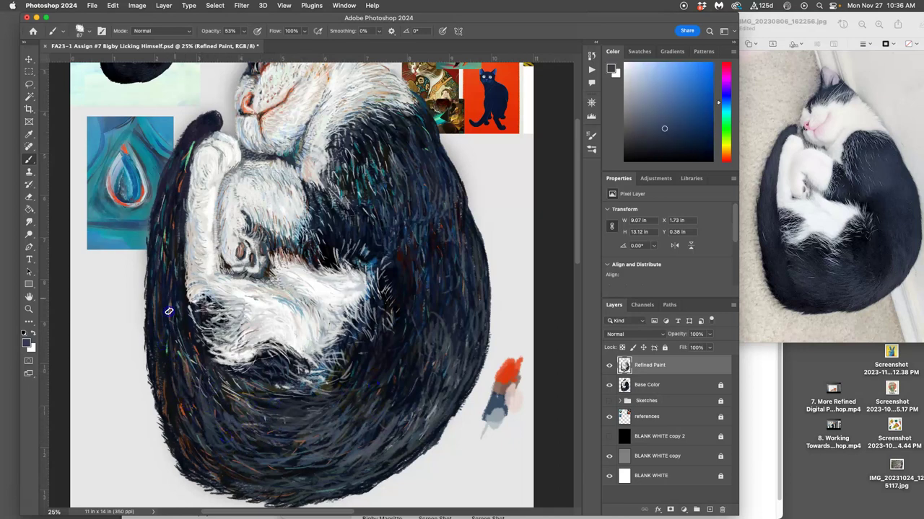
pyautogui.moveTo(170, 348); pyautogui.dragTo(172, 361)
pyautogui.moveTo(170, 301)
pyautogui.mouseDown()
pyautogui.moveTo(174, 265)
pyautogui.moveTo(175, 306)
pyautogui.mouseUp()
# Sample near-black from the fur right of the belly and paint dark strokes beside the belly and down the left side
pyautogui.keyDown('alt'); pyautogui.click(396, 305); pyautogui.keyUp('alt')
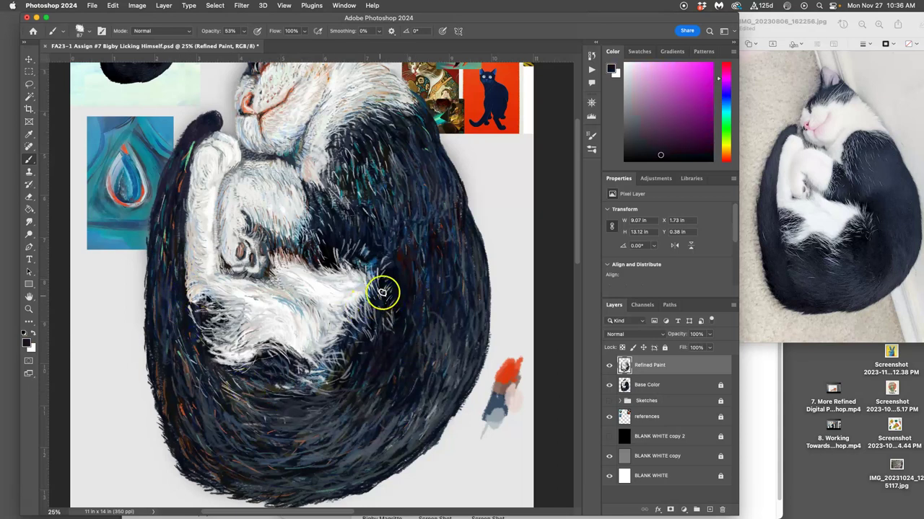
pyautogui.moveTo(386, 287); pyautogui.dragTo(401, 272)
pyautogui.moveTo(375, 373); pyautogui.dragTo(373, 382)
pyautogui.moveTo(180, 282); pyautogui.dragTo(181, 292)
pyautogui.moveTo(186, 334); pyautogui.dragTo(190, 354)
pyautogui.moveTo(200, 390); pyautogui.dragTo(205, 402)
pyautogui.moveTo(207, 380); pyautogui.dragTo(212, 388)
pyautogui.moveTo(228, 420); pyautogui.dragTo(236, 430)
# Sample dark grey from the fur left of the white leg and paint strokes down the left side
pyautogui.keyDown('alt'); pyautogui.click(165, 264); pyautogui.keyUp('alt')
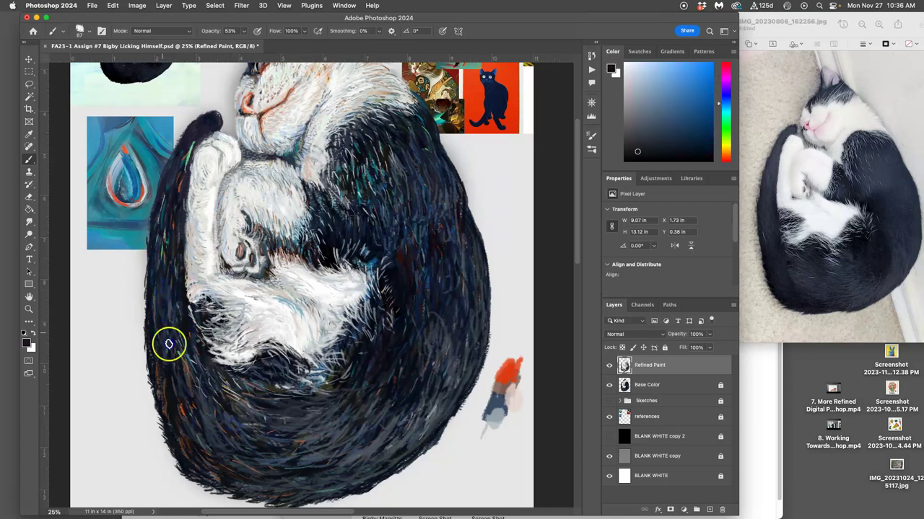
pyautogui.moveTo(168, 342)
pyautogui.mouseDown()
pyautogui.moveTo(169, 380)
pyautogui.moveTo(195, 417)
pyautogui.mouseUp()
pyautogui.moveTo(221, 401); pyautogui.dragTo(226, 407)
# Sample near-black from the fur below the belly and paint strokes around the cat's lower edge and up its left side
pyautogui.keyDown('alt'); pyautogui.click(279, 364); pyautogui.keyUp('alt')
pyautogui.moveTo(183, 435)
pyautogui.mouseDown()
pyautogui.moveTo(184, 459)
pyautogui.moveTo(178, 418)
pyautogui.moveTo(208, 463)
pyautogui.mouseUp()
pyautogui.moveTo(241, 490)
pyautogui.mouseDown()
pyautogui.moveTo(260, 452)
pyautogui.moveTo(235, 437)
pyautogui.moveTo(298, 478)
pyautogui.moveTo(299, 449)
pyautogui.moveTo(363, 468)
pyautogui.moveTo(383, 426)
pyautogui.moveTo(332, 462)
pyautogui.moveTo(387, 436)
pyautogui.moveTo(355, 460)
pyautogui.moveTo(397, 412)
pyautogui.moveTo(398, 443)
pyautogui.moveTo(398, 427)
pyautogui.moveTo(370, 463)
pyautogui.moveTo(353, 445)
pyautogui.moveTo(312, 466)
pyautogui.moveTo(331, 455)
pyautogui.moveTo(303, 458)
pyautogui.moveTo(335, 443)
pyautogui.moveTo(319, 457)
pyautogui.moveTo(349, 469)
pyautogui.mouseUp()
pyautogui.moveTo(406, 448); pyautogui.dragTo(402, 453)
pyautogui.moveTo(441, 404); pyautogui.dragTo(427, 426)
pyautogui.moveTo(379, 457); pyautogui.dragTo(361, 468)
pyautogui.moveTo(284, 463); pyautogui.dragTo(271, 459)
pyautogui.moveTo(202, 383)
pyautogui.mouseDown()
pyautogui.moveTo(161, 308)
pyautogui.moveTo(163, 351)
pyautogui.mouseUp()
pyautogui.moveTo(160, 298)
pyautogui.mouseDown()
pyautogui.moveTo(159, 270)
pyautogui.moveTo(148, 293)
pyautogui.mouseUp()
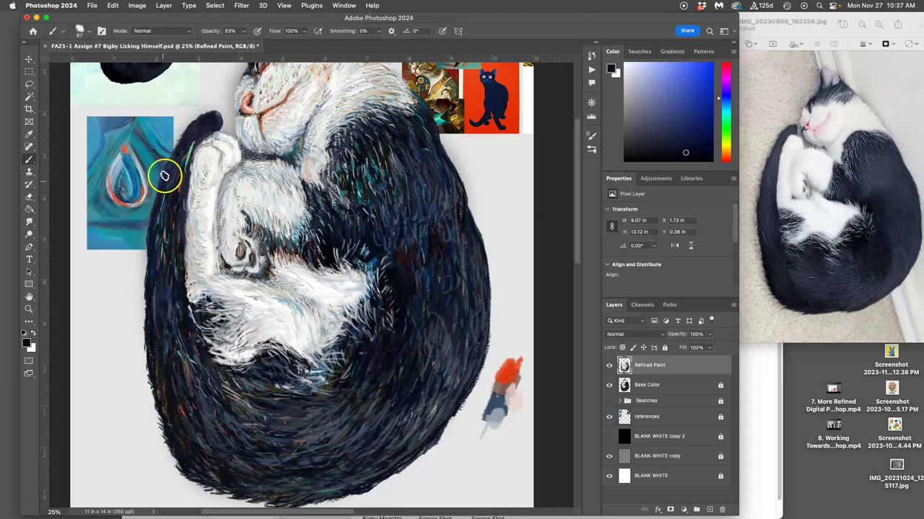
# Sample light grey from the white leg and paint fine highlight hairs along the tail and left side
pyautogui.click(215, 305)
pyautogui.moveTo(311, 324); pyautogui.dragTo(298, 411)
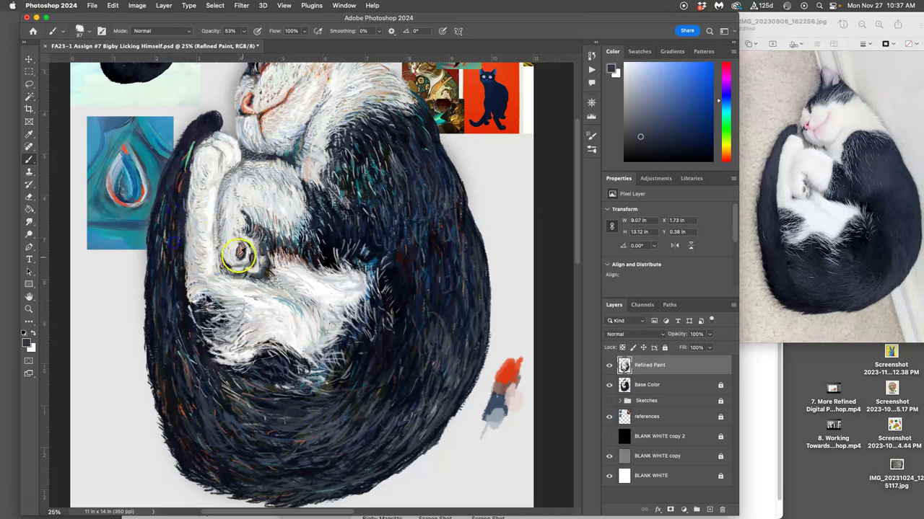
pyautogui.keyDown('alt'); pyautogui.click(198, 264); pyautogui.keyUp('alt')
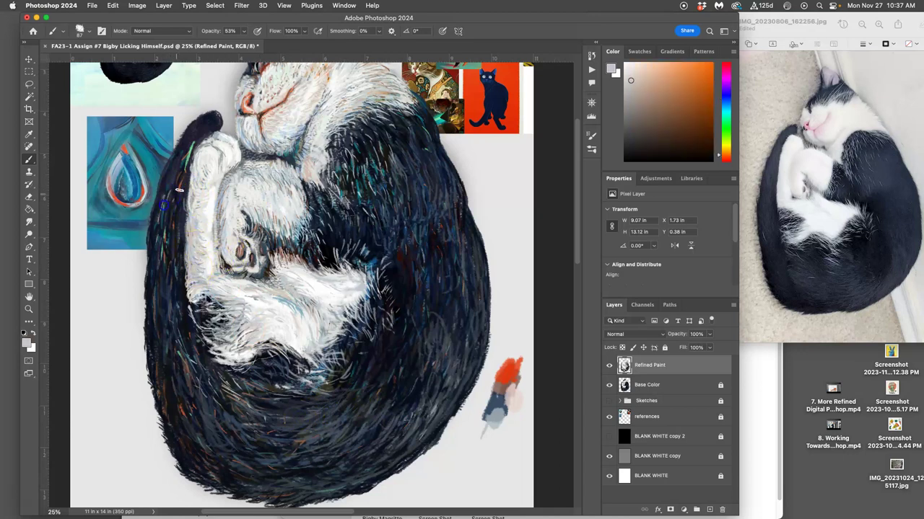
pyautogui.moveTo(168, 235)
pyautogui.mouseDown()
pyautogui.moveTo(163, 307)
pyautogui.moveTo(199, 366)
pyautogui.mouseUp()
pyautogui.moveTo(209, 142)
pyautogui.mouseDown()
pyautogui.moveTo(190, 165)
pyautogui.moveTo(190, 153)
pyautogui.mouseUp()
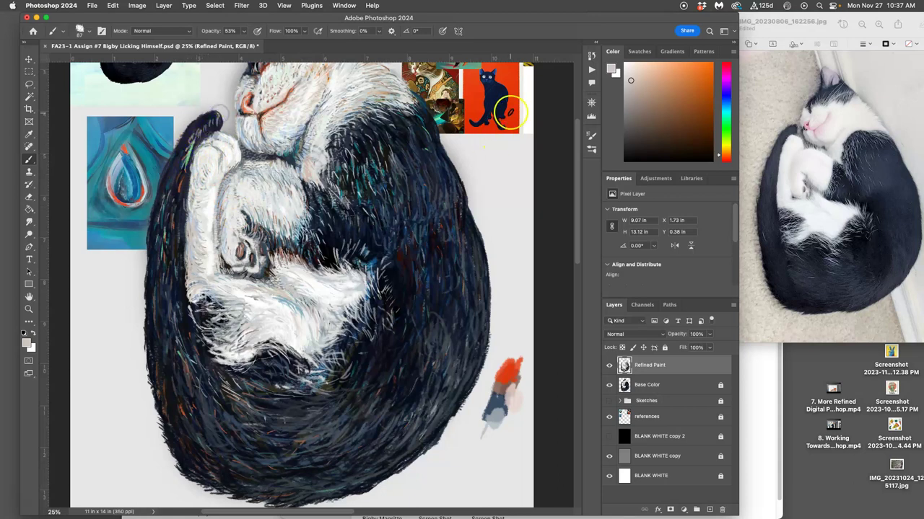
# Sample black from the fur above the belly and paint dark strokes down the tail, left side and lower body
pyautogui.keyDown('alt'); pyautogui.click(321, 240); pyautogui.keyUp('alt')
pyautogui.click(209, 146)
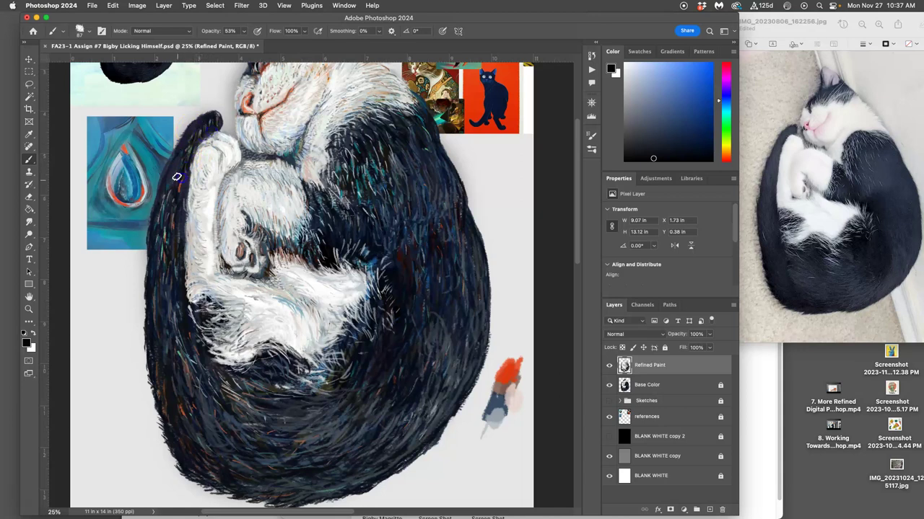
pyautogui.moveTo(182, 177); pyautogui.dragTo(178, 194)
pyautogui.moveTo(173, 224)
pyautogui.mouseDown()
pyautogui.moveTo(161, 262)
pyautogui.moveTo(174, 371)
pyautogui.moveTo(181, 359)
pyautogui.mouseUp()
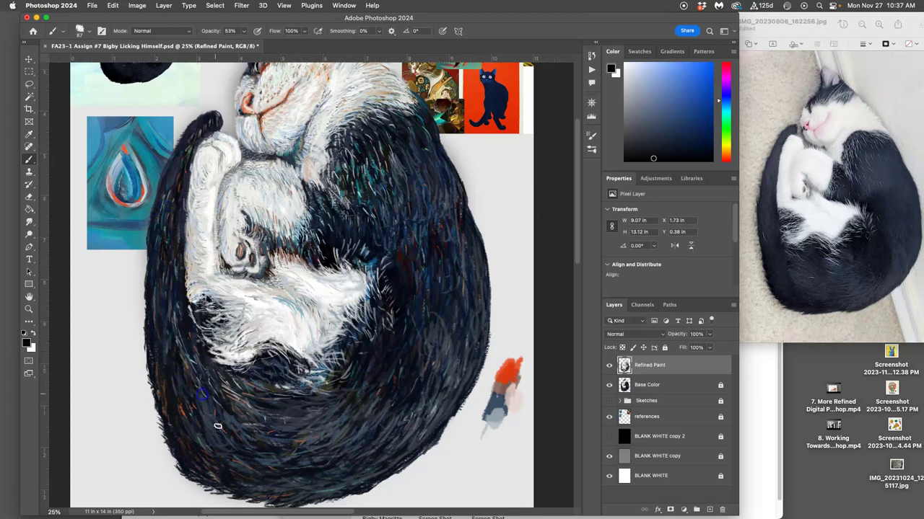
pyautogui.moveTo(184, 406); pyautogui.dragTo(192, 428)
pyautogui.moveTo(193, 399); pyautogui.dragTo(216, 422)
pyautogui.moveTo(304, 459); pyautogui.dragTo(309, 448)
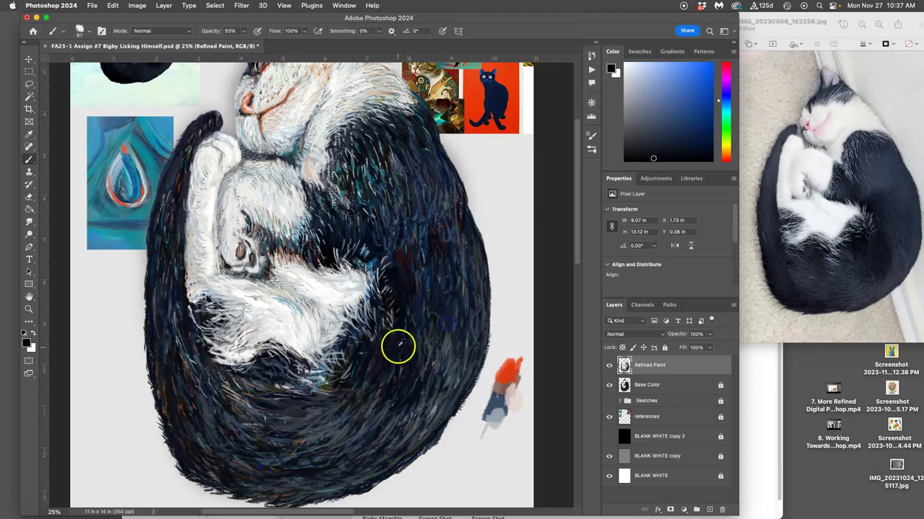
# Sample dark navy from the fur right of the belly and paint strokes below the belly and up the right side
pyautogui.keyDown('alt'); pyautogui.click(385, 340); pyautogui.keyUp('alt')
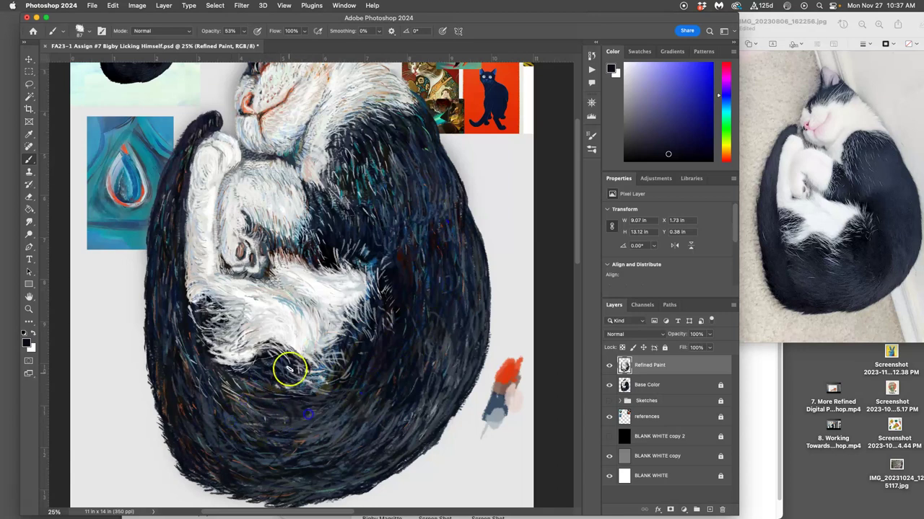
pyautogui.moveTo(296, 407)
pyautogui.mouseDown()
pyautogui.moveTo(339, 404)
pyautogui.moveTo(350, 417)
pyautogui.moveTo(324, 427)
pyautogui.moveTo(312, 412)
pyautogui.moveTo(338, 391)
pyautogui.moveTo(337, 404)
pyautogui.mouseUp()
pyautogui.moveTo(321, 386)
pyautogui.mouseDown()
pyautogui.moveTo(336, 379)
pyautogui.moveTo(337, 400)
pyautogui.mouseUp()
pyautogui.moveTo(289, 433)
pyautogui.mouseDown()
pyautogui.moveTo(357, 423)
pyautogui.moveTo(445, 390)
pyautogui.moveTo(480, 318)
pyautogui.moveTo(462, 207)
pyautogui.mouseUp()
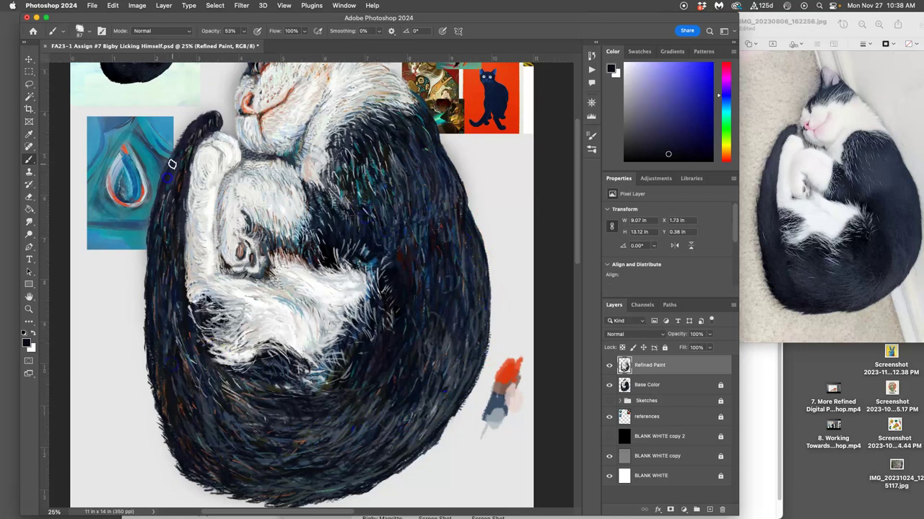
# Hide the references layer and delete the red, blue and grey colour swatches beside the cat from the Refined Paint layer
pyautogui.click(609, 417)
pyautogui.press('super+minus')
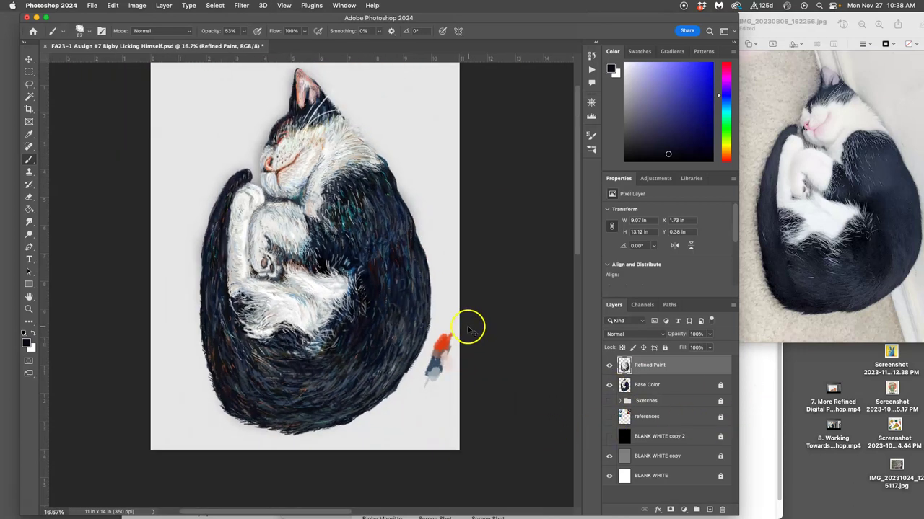
pyautogui.click(29, 83)
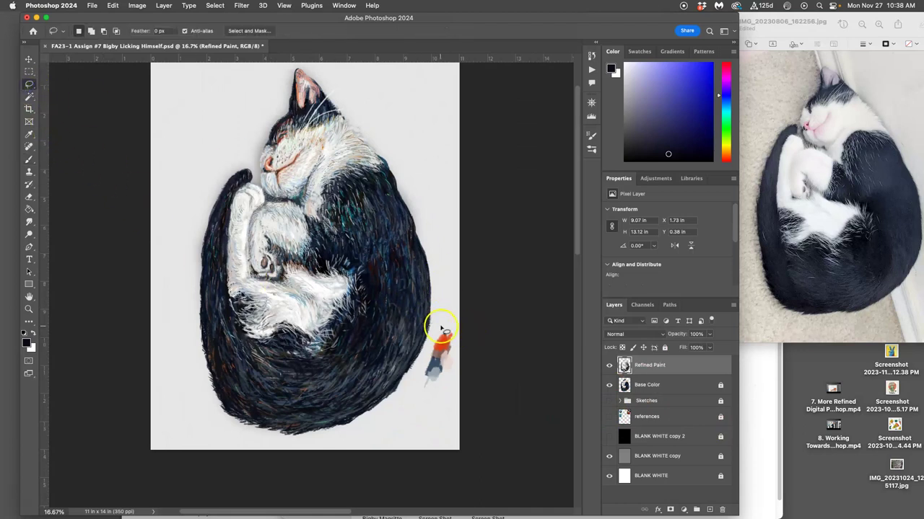
pyautogui.moveTo(450, 317); pyautogui.dragTo(447, 328)
pyautogui.press('Delete')
pyautogui.click(443, 371)
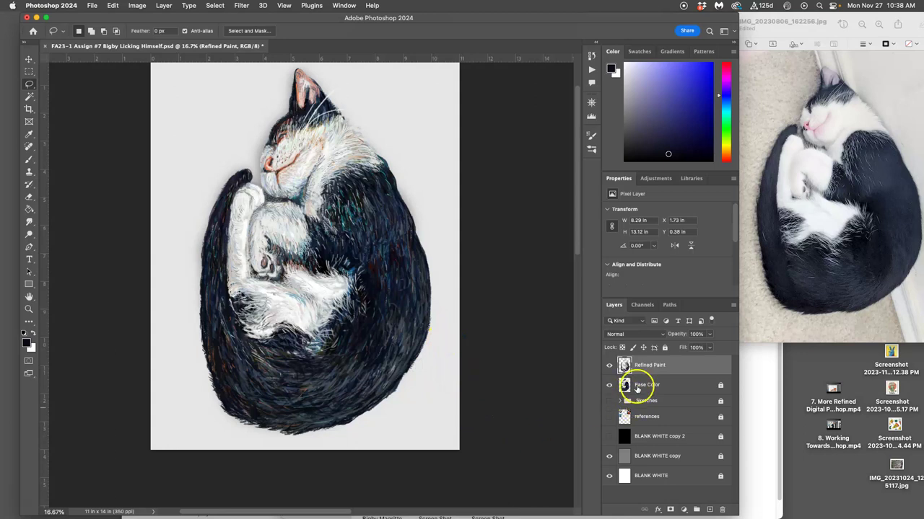
# Unlock the Base Color layer and erase stray paint along the cat's upper-right back edge
pyautogui.click(639, 385)
pyautogui.click(665, 349)
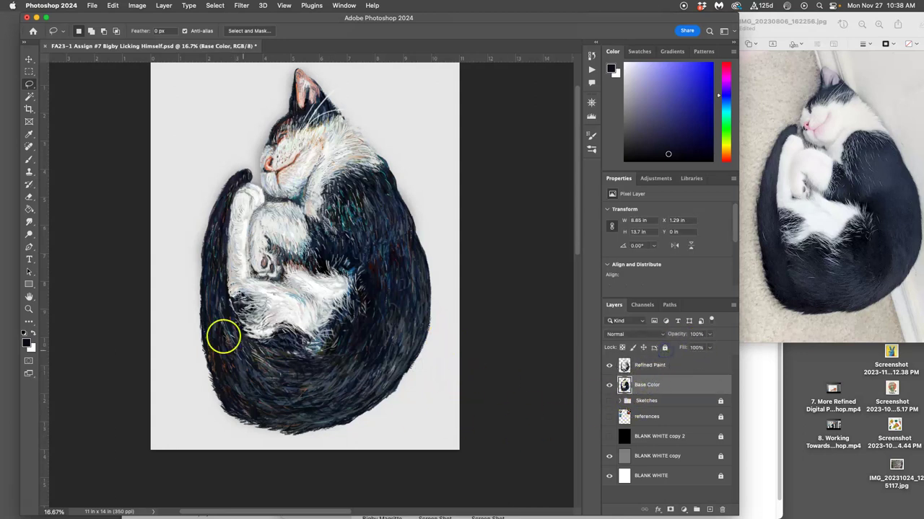
pyautogui.click(29, 197)
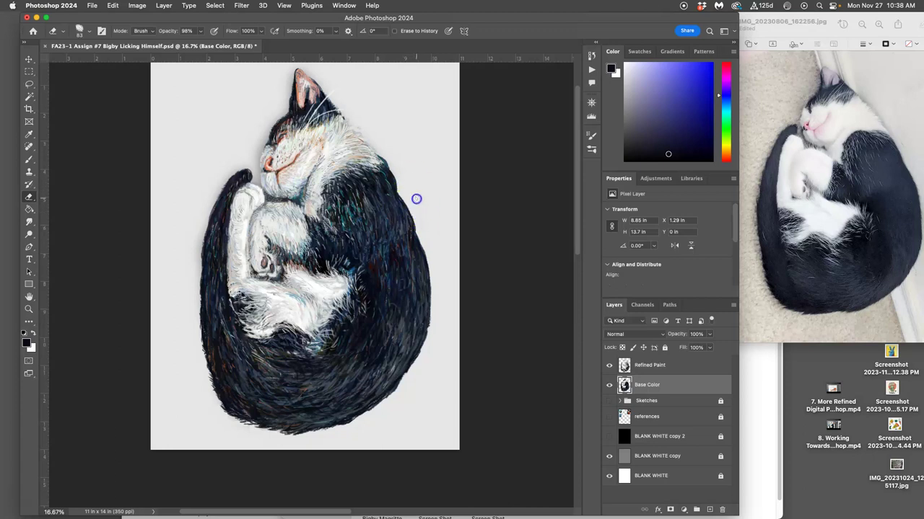
pyautogui.moveTo(418, 217); pyautogui.dragTo(426, 246)
# Sample greys and near-black from the fur, touch up the neck edge and the fur beside the belly, and save the document
pyautogui.click(28, 158)
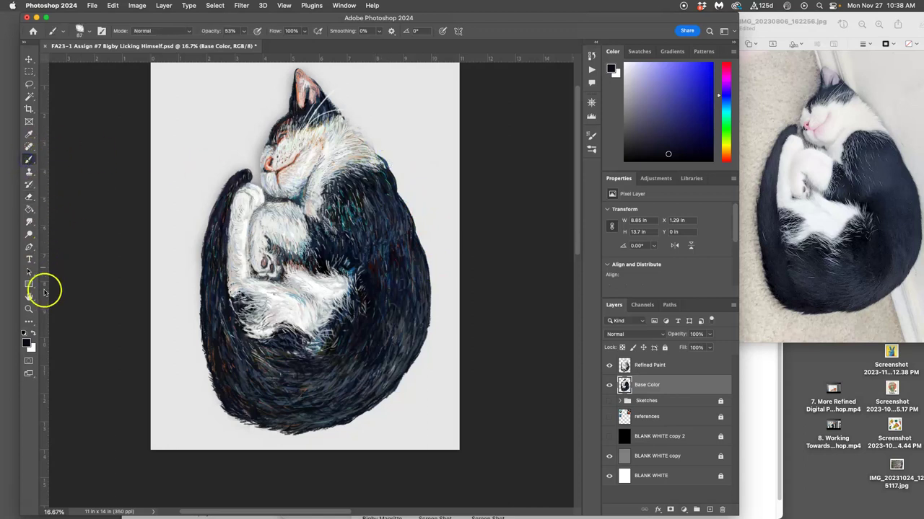
pyautogui.keyDown('alt'); pyautogui.click(368, 165); pyautogui.keyUp('alt')
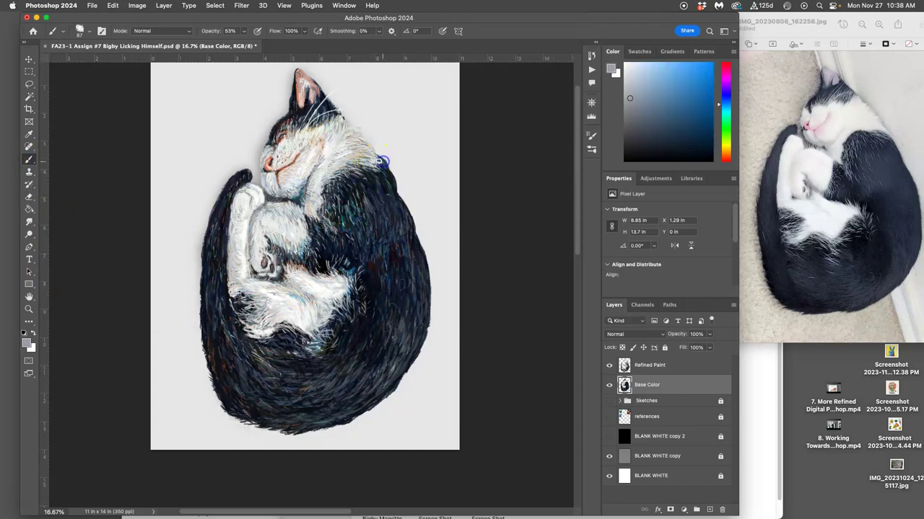
pyautogui.click(650, 364)
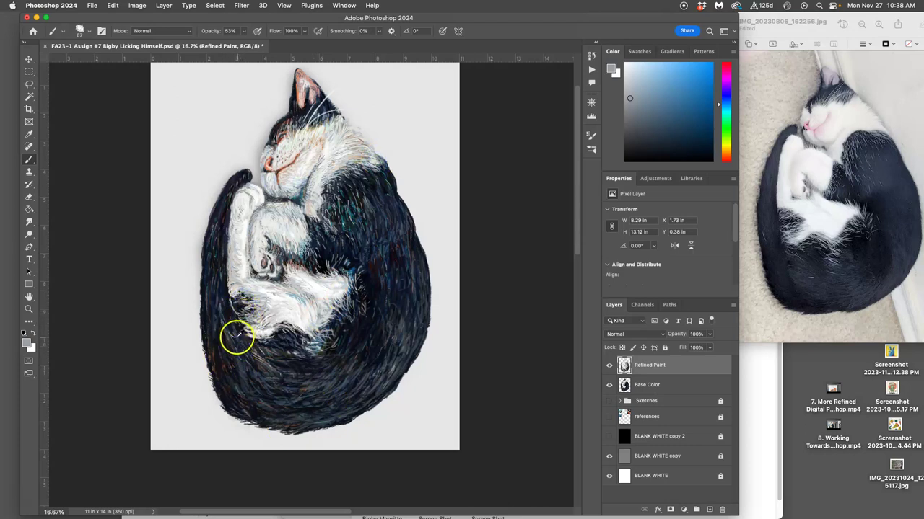
pyautogui.keyDown('alt'); pyautogui.click(234, 307); pyautogui.keyUp('alt')
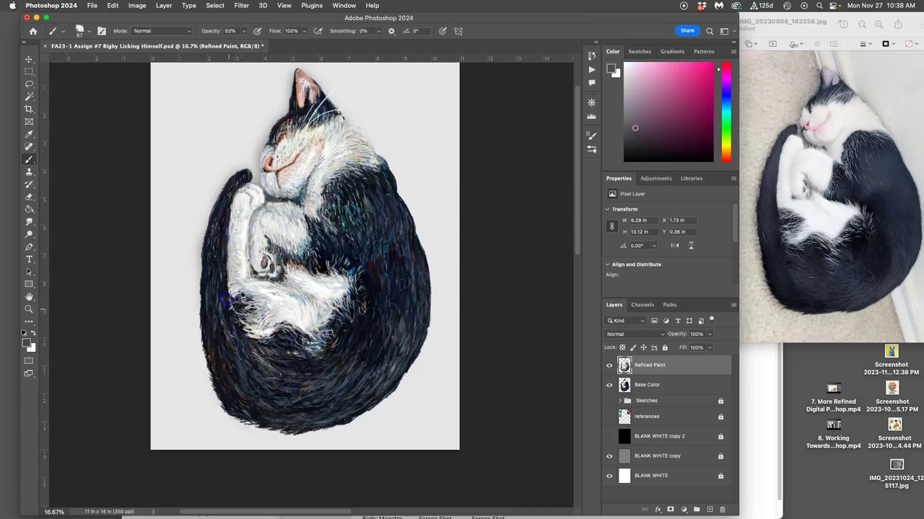
pyautogui.keyDown('alt'); pyautogui.click(228, 301); pyautogui.keyUp('alt')
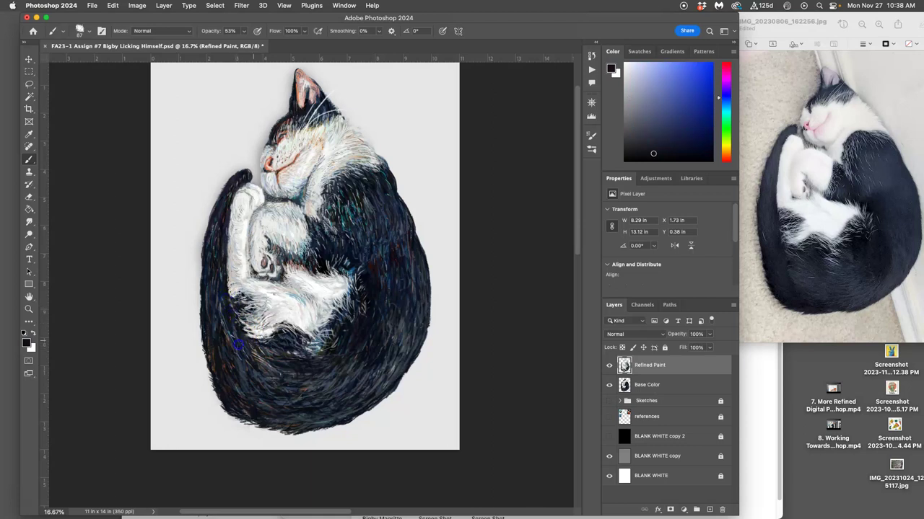
pyautogui.press('super+s')
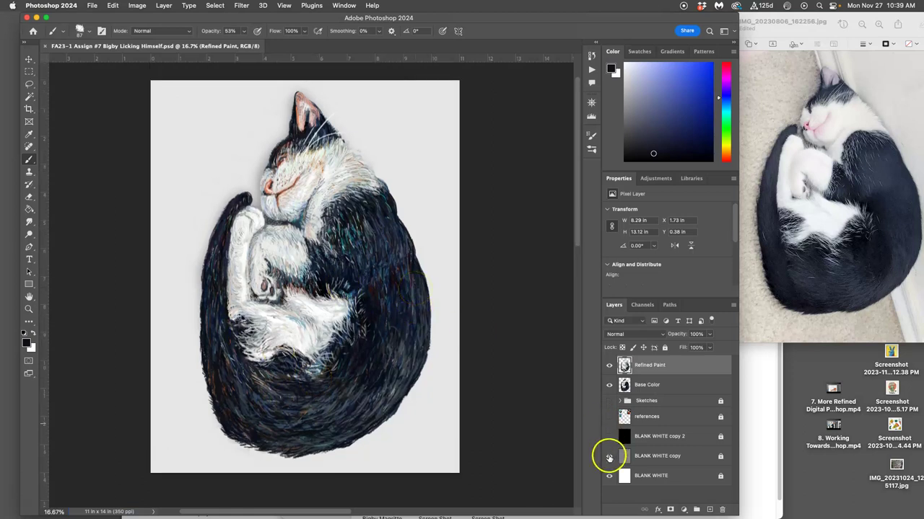
# Preview the cat on the black background layer, leave only the white background showing, and save the document
pyautogui.click(609, 457)
pyautogui.click(609, 457)
pyautogui.click(609, 437)
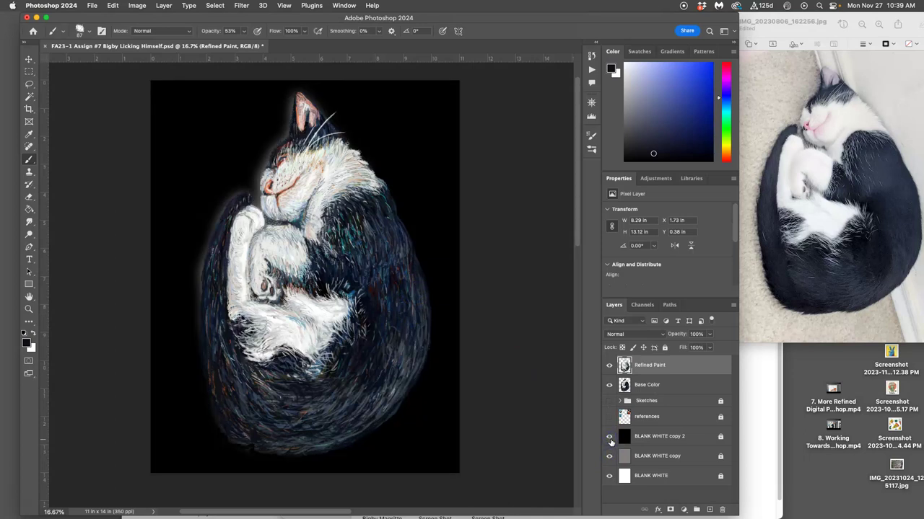
pyautogui.click(609, 438)
pyautogui.click(609, 457)
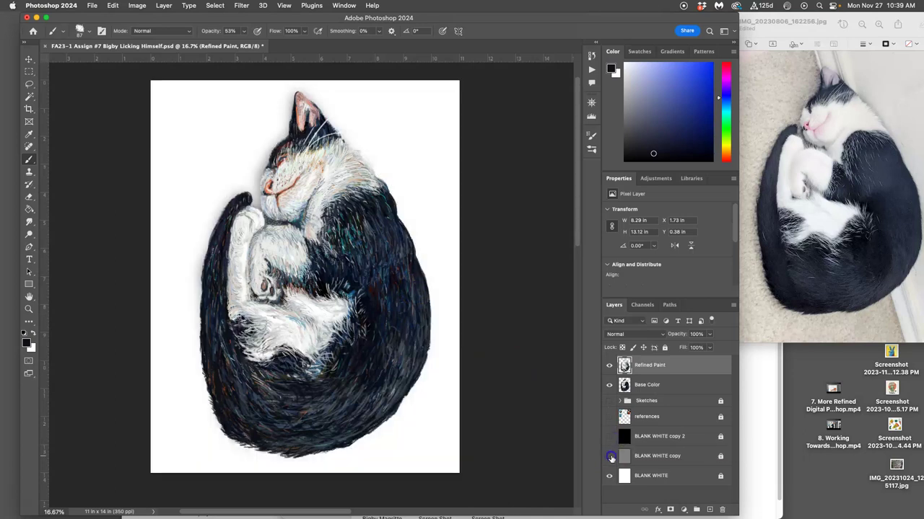
pyautogui.press('super+s')
# Duplicate the Refined Paint layer and the Base Color layer
pyautogui.click(680, 371)
pyautogui.press('super+j')
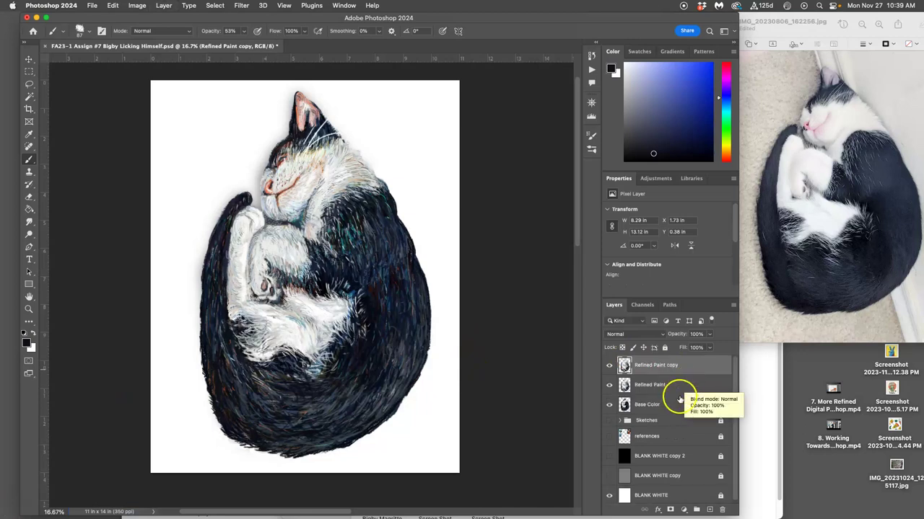
pyautogui.click(679, 406)
pyautogui.press('super+j')
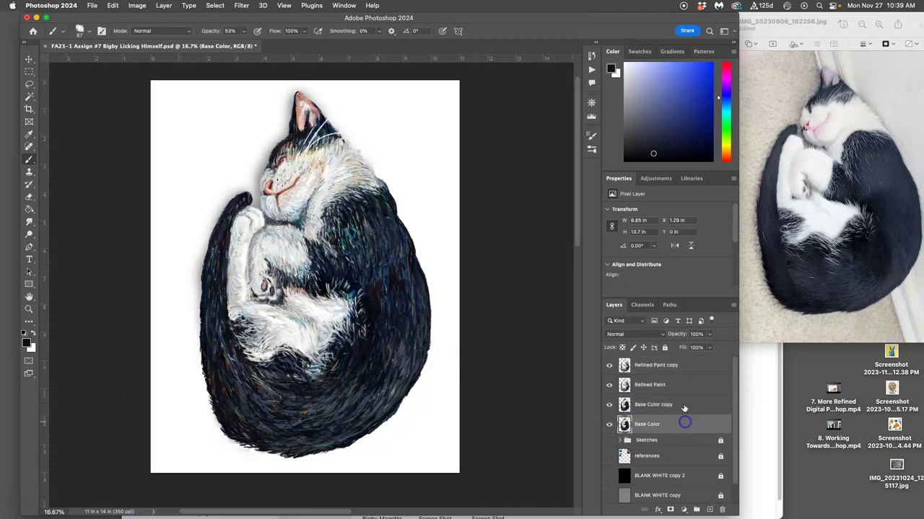
# Lock the original Base Color and Refined Paint layers and make Refined Paint copy the active layer
pyautogui.click(664, 347)
pyautogui.click(680, 385)
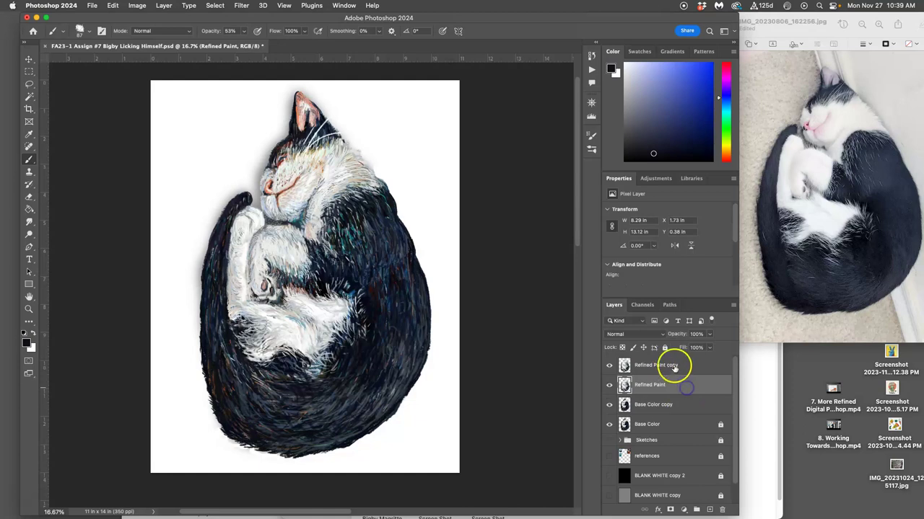
pyautogui.click(665, 347)
pyautogui.click(681, 368)
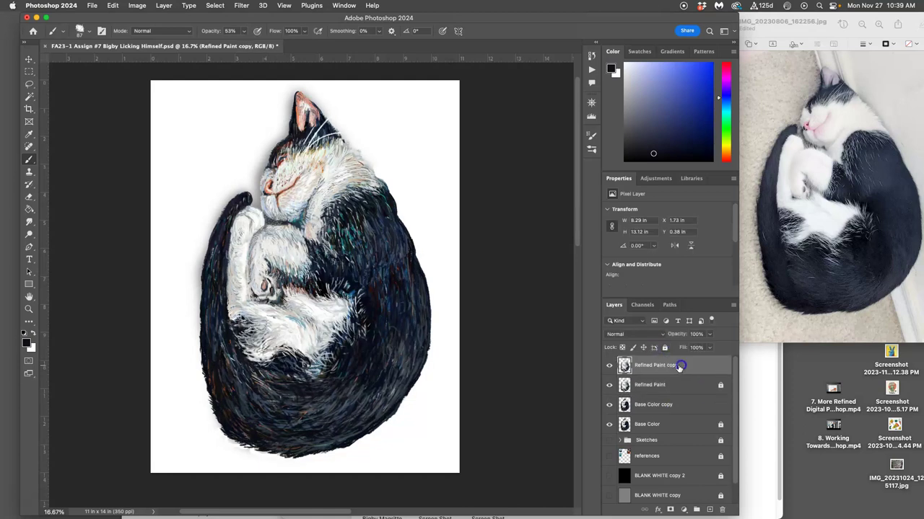
# Start a Hue/Saturation adjustment on Refined Paint copy with master Hue -23, Saturation +39 and Lightness +7
pyautogui.click(137, 5)
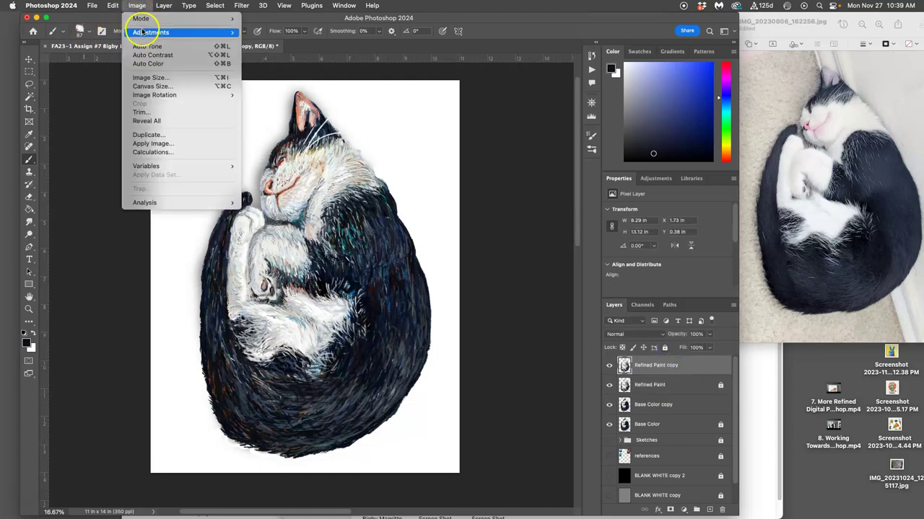
pyautogui.moveTo(151, 32)
pyautogui.click(275, 82)
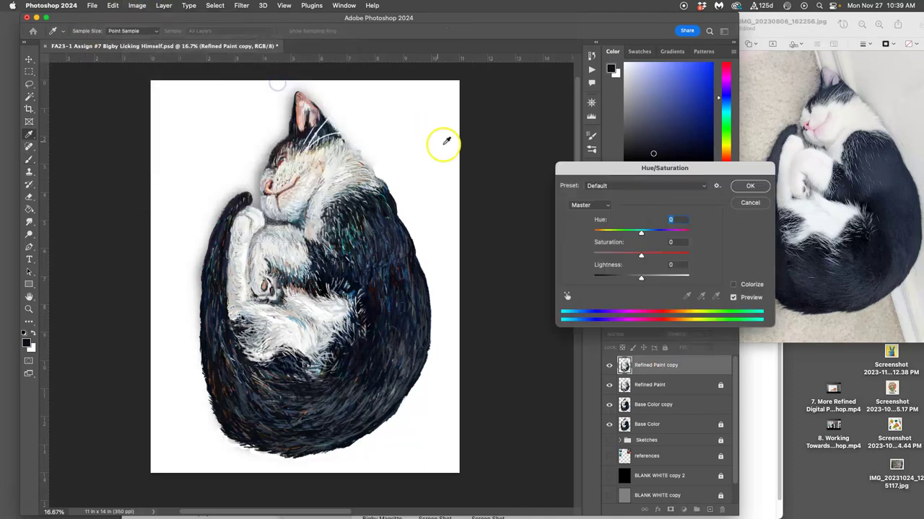
pyautogui.moveTo(654, 233); pyautogui.dragTo(645, 280)
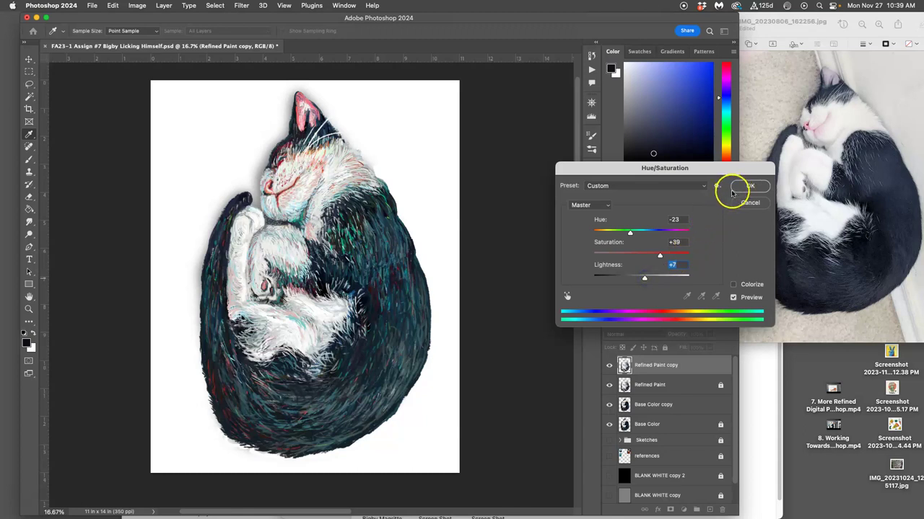
# Set the Greens saturation to +17 and the Cyans to Hue +39 and Saturation +4, and apply the Hue/Saturation adjustment
pyautogui.click(598, 208)
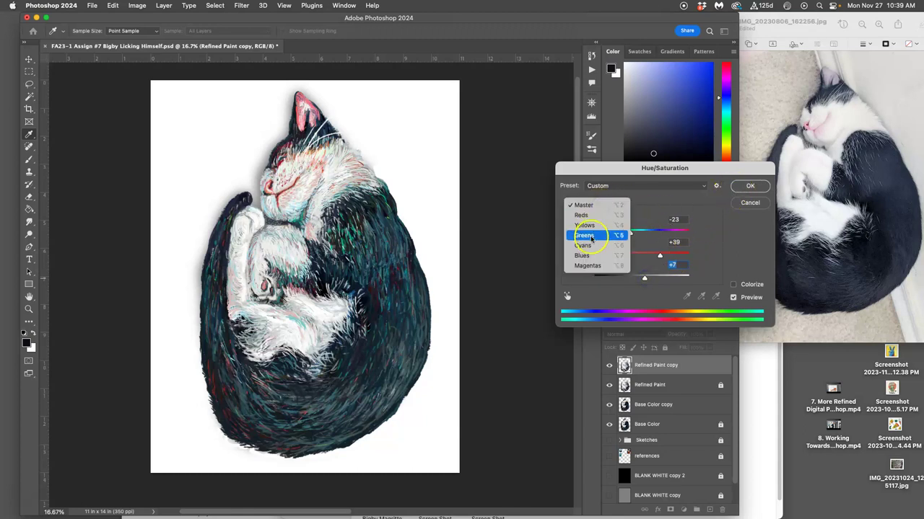
pyautogui.click(589, 236)
pyautogui.moveTo(640, 254); pyautogui.dragTo(659, 256)
pyautogui.click(606, 206)
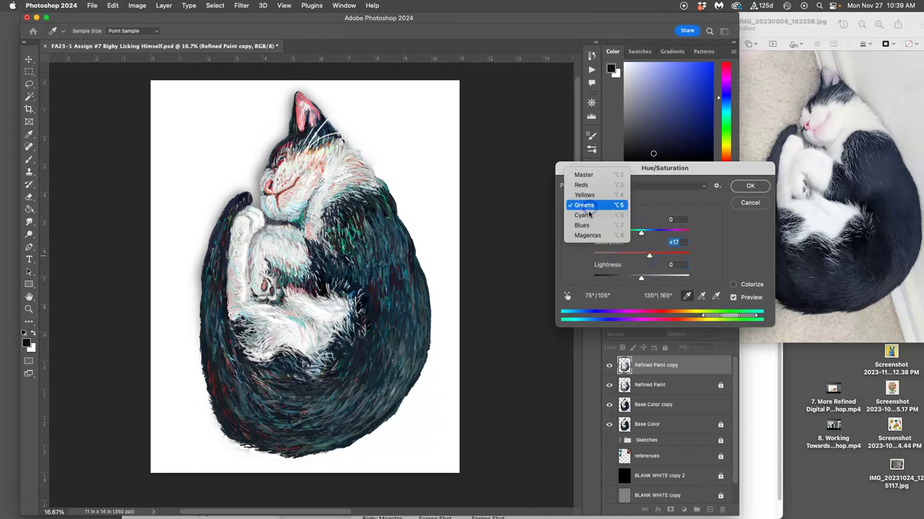
pyautogui.click(592, 216)
pyautogui.moveTo(642, 255)
pyautogui.mouseDown()
pyautogui.moveTo(653, 257)
pyautogui.moveTo(645, 234)
pyautogui.moveTo(618, 255)
pyautogui.moveTo(645, 258)
pyautogui.mouseUp()
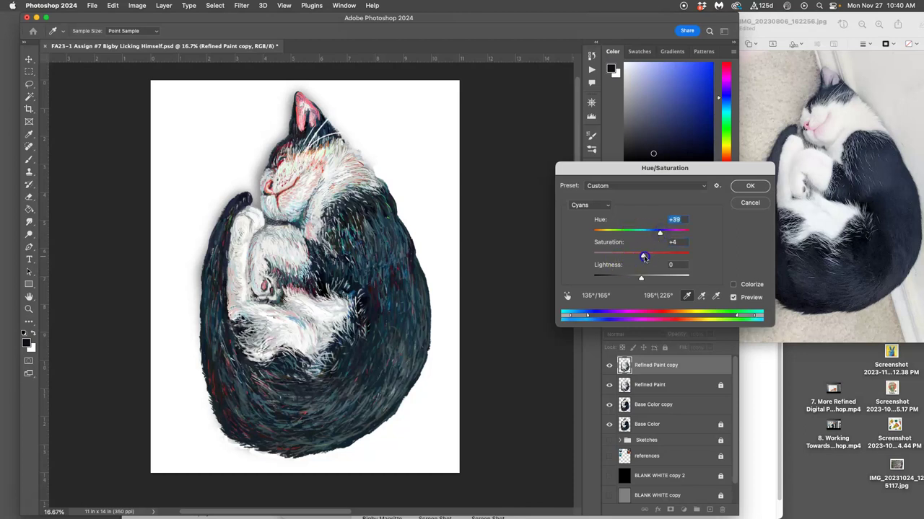
pyautogui.click(746, 185)
# Set the Refined Paint copy layer's blend mode to Soft Light, comparing the painting with and without this layer
pyautogui.click(611, 366)
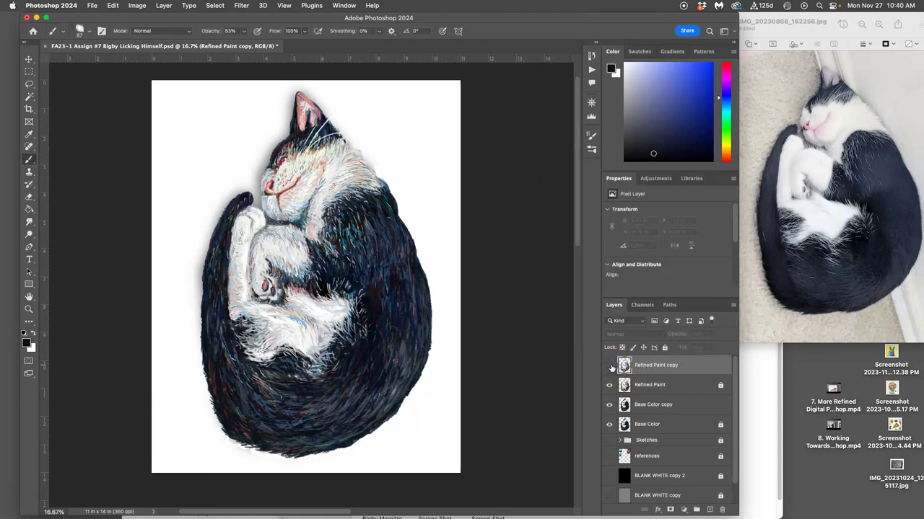
pyautogui.click(610, 366)
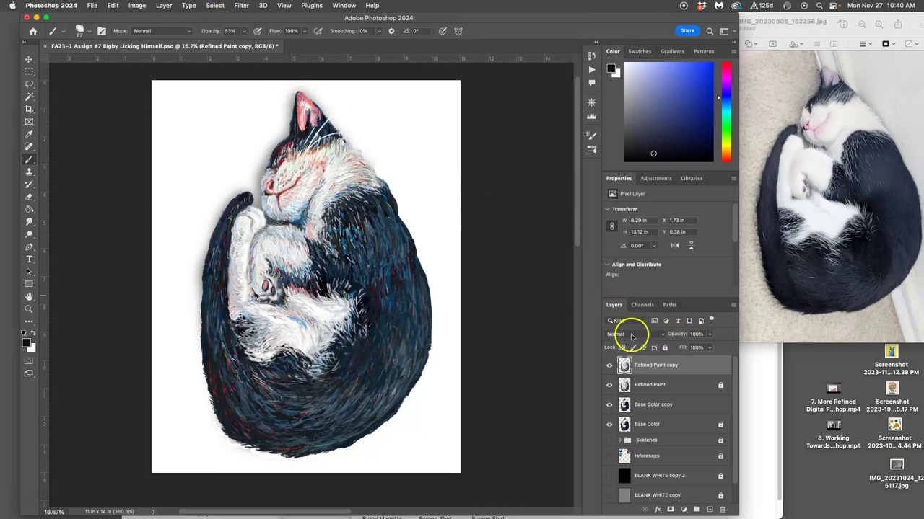
pyautogui.click(629, 334)
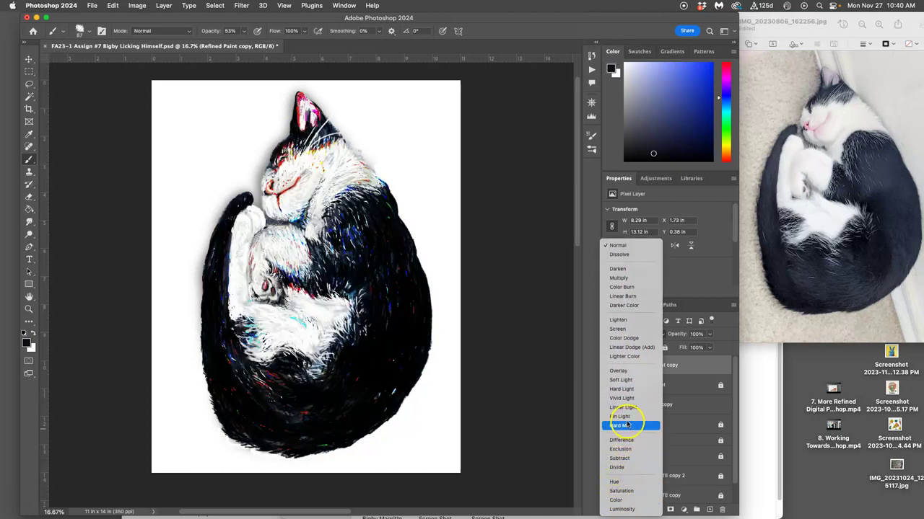
pyautogui.click(625, 380)
pyautogui.click(609, 366)
pyautogui.click(609, 366)
pyautogui.click(610, 366)
pyautogui.click(609, 366)
# Open the opacity setting of the Refined Paint copy layer
pyautogui.click(708, 335)
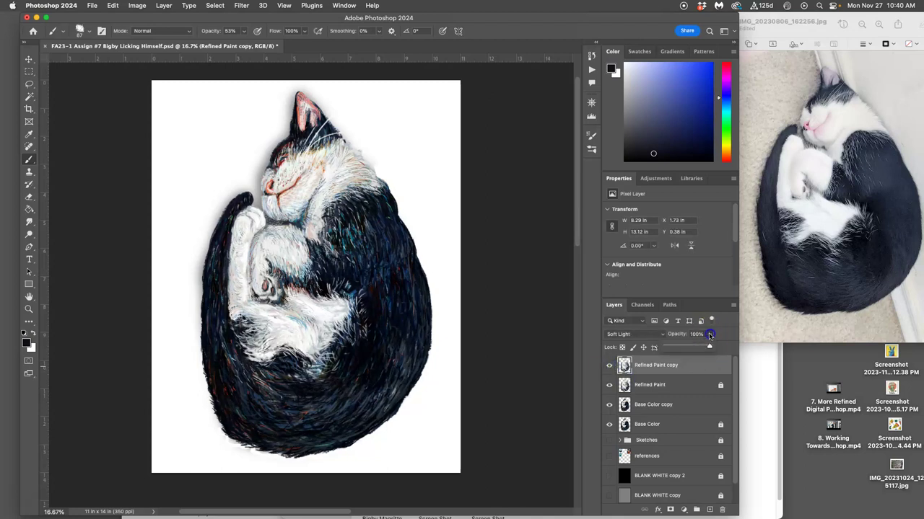